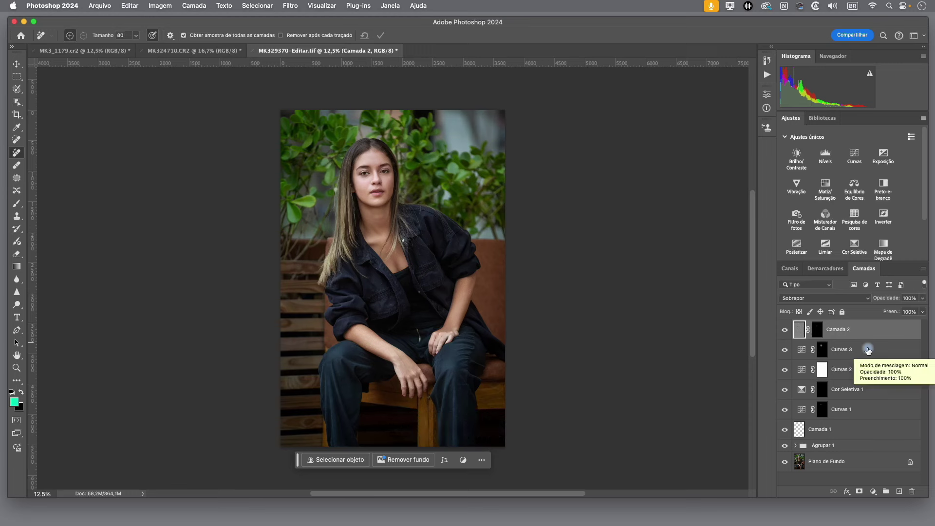
Step: Flatten the image with Camada > Achatar imagem, then undo to restore all layers
left_click(201, 7)
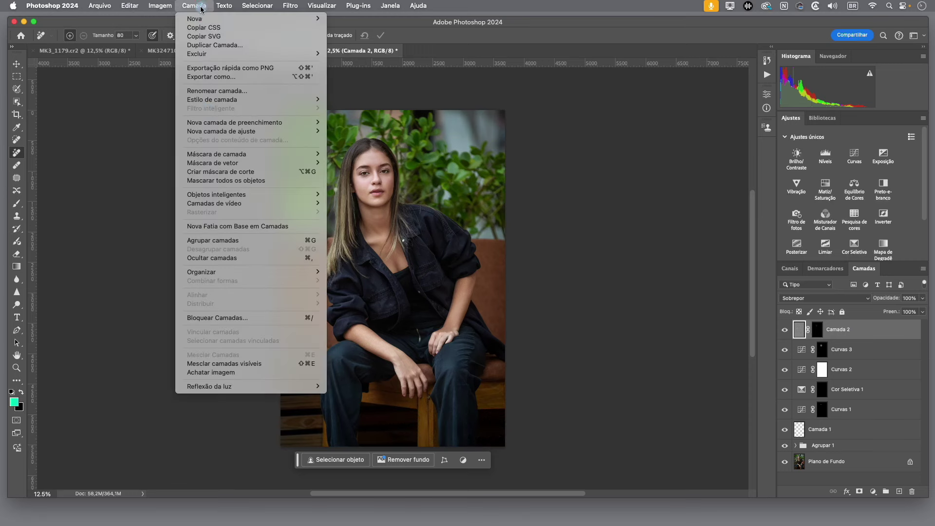
left_click(228, 374)
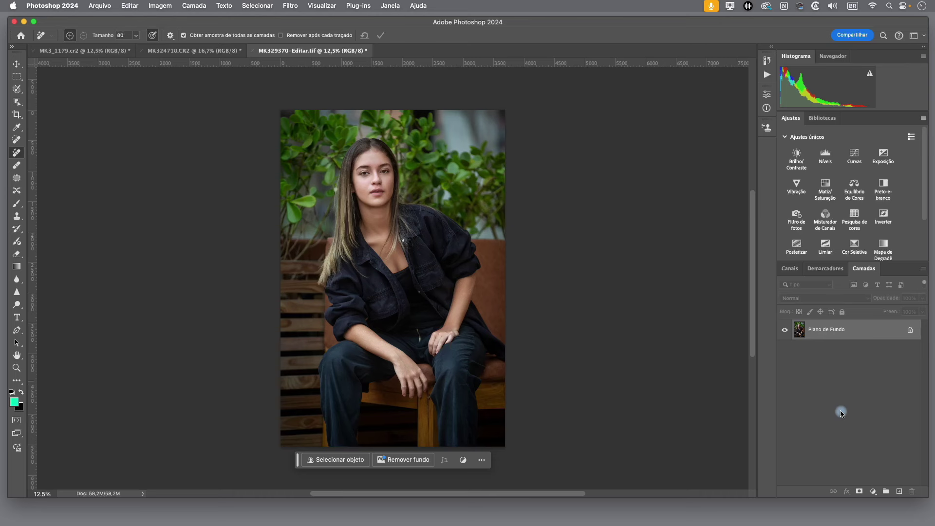
key("super+z")
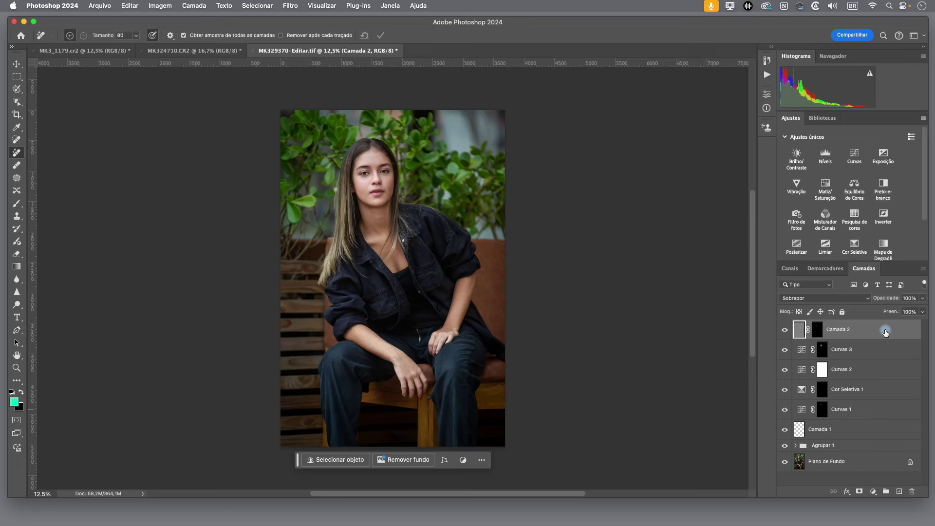
Step: Stamp visible layers with Cmd+Option+Shift+E into a merged Camada 3 above Camada 2
left_click(198, 9)
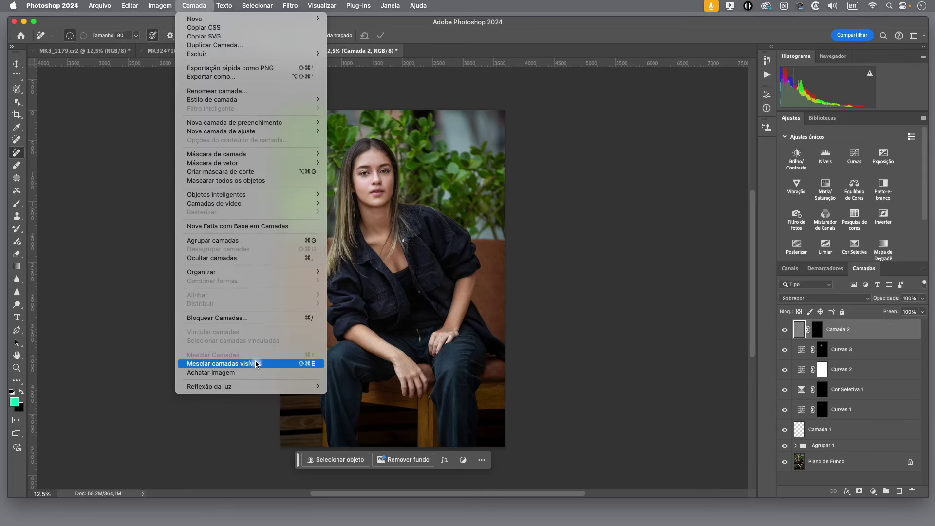
left_click(650, 294)
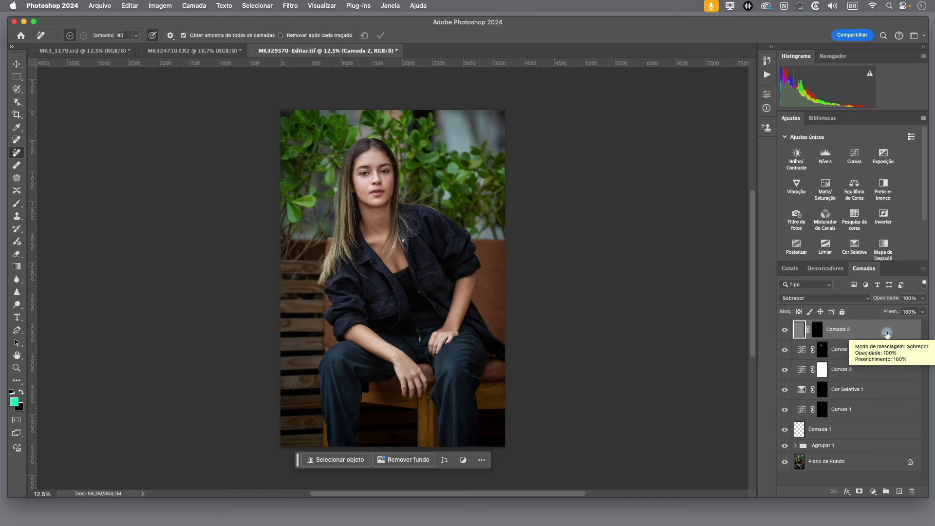
key("super+alt+shift+e")
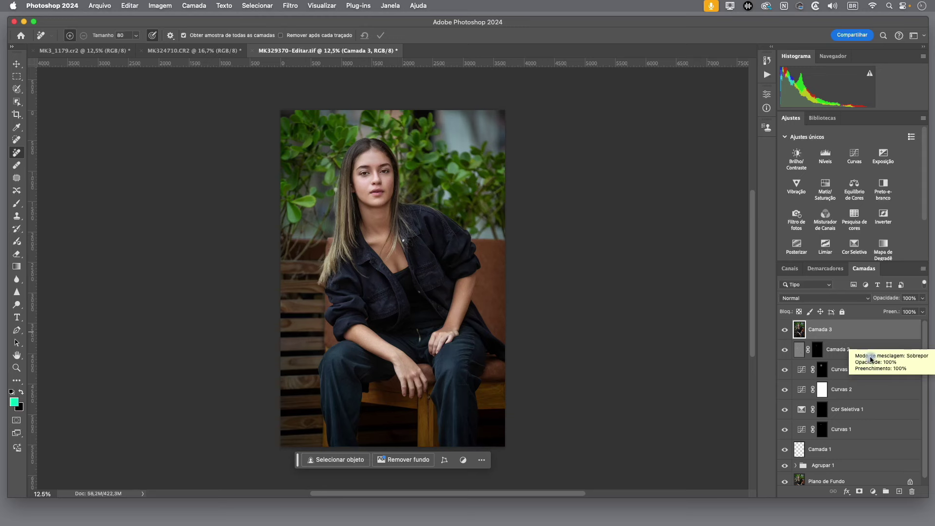
left_click(862, 330)
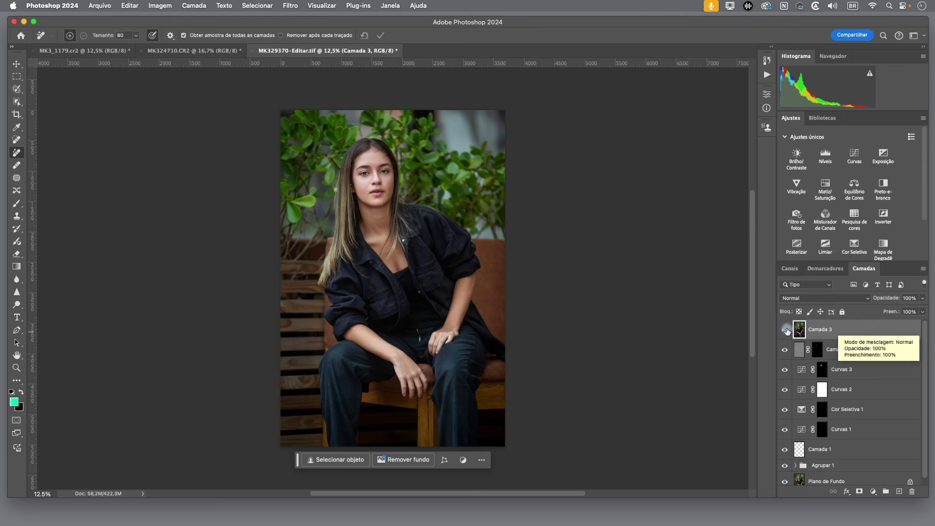
left_click(801, 330)
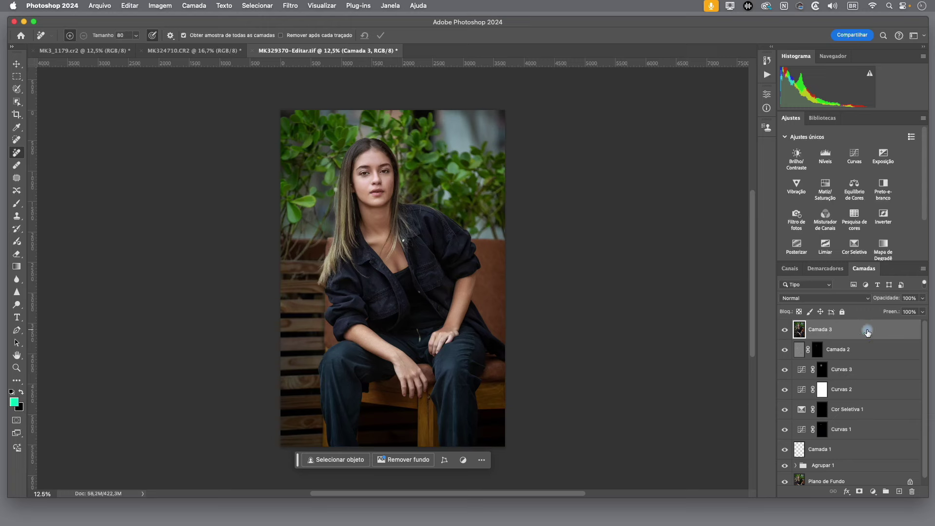
key("Delete")
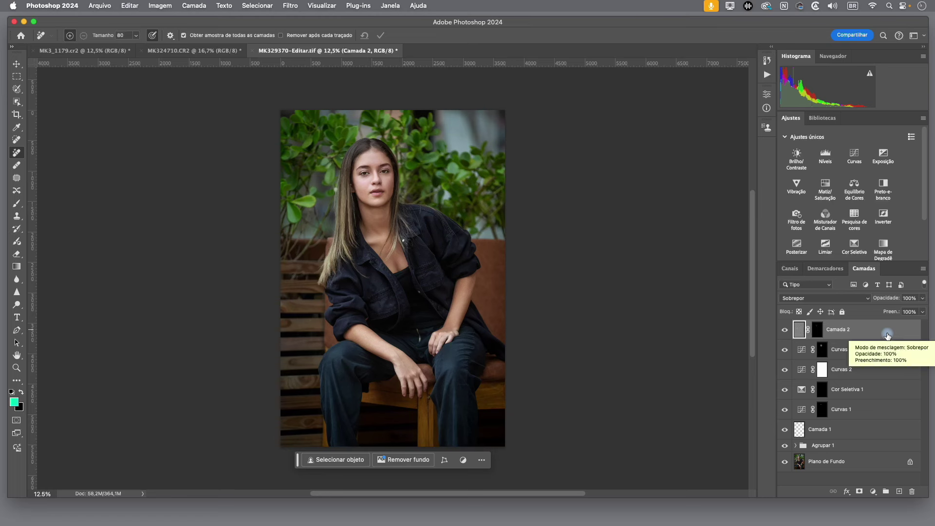
key("super+alt+shift+e")
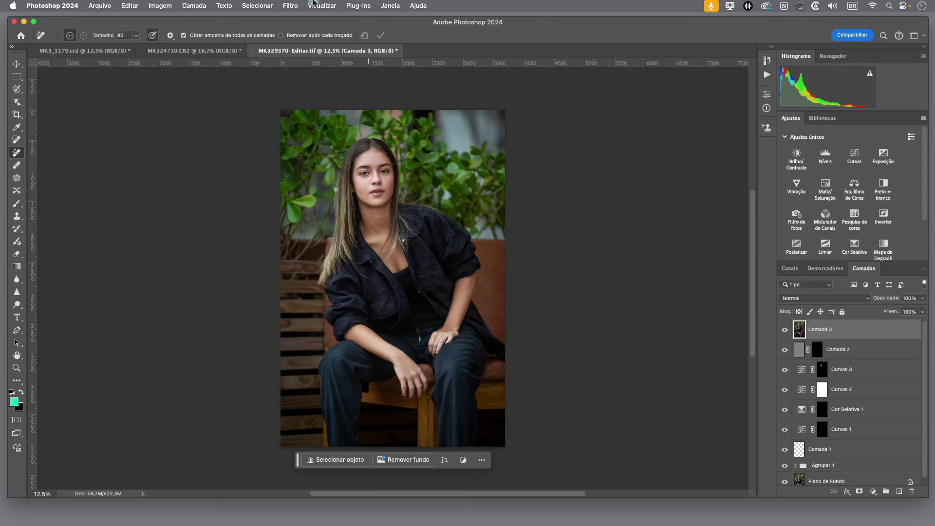
Step: Apply Máscara de Nitidez to Camada 3 with Intensidade 192% and Raio 8,7 px
left_click(292, 7)
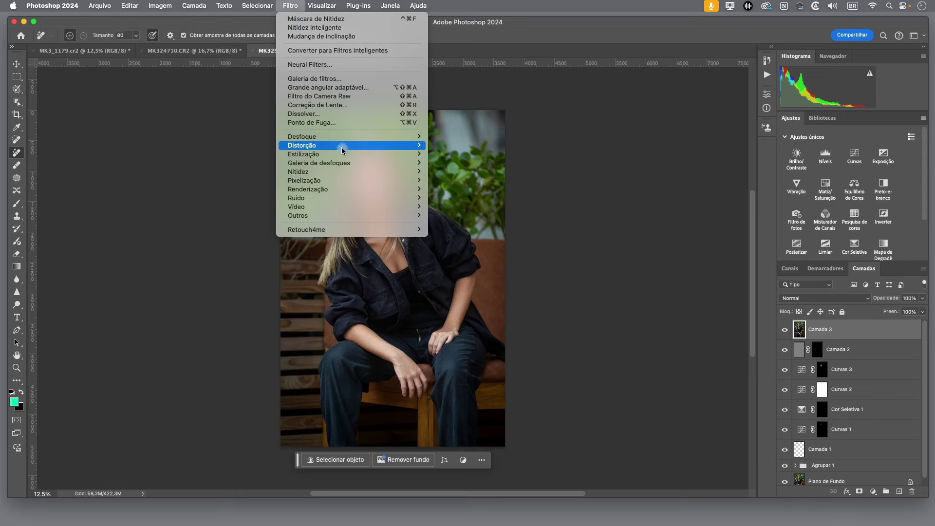
left_click(342, 174)
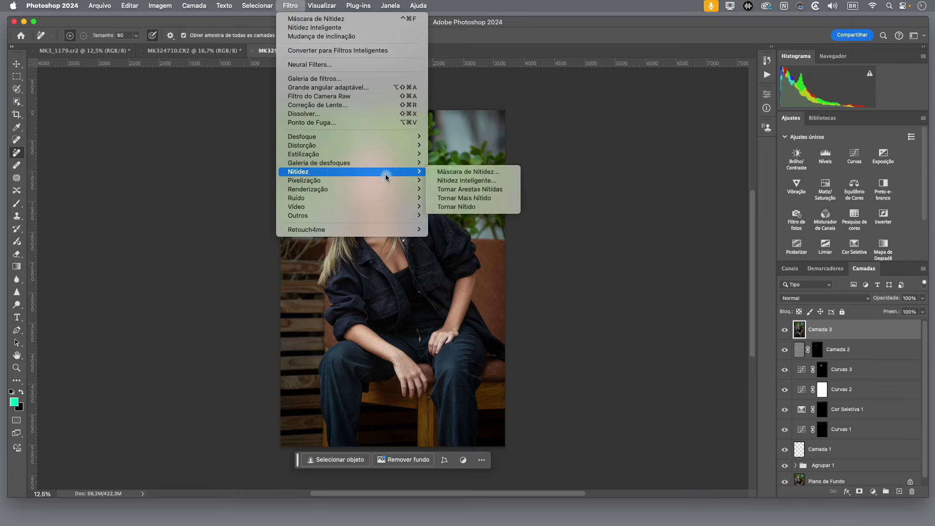
left_click(471, 174)
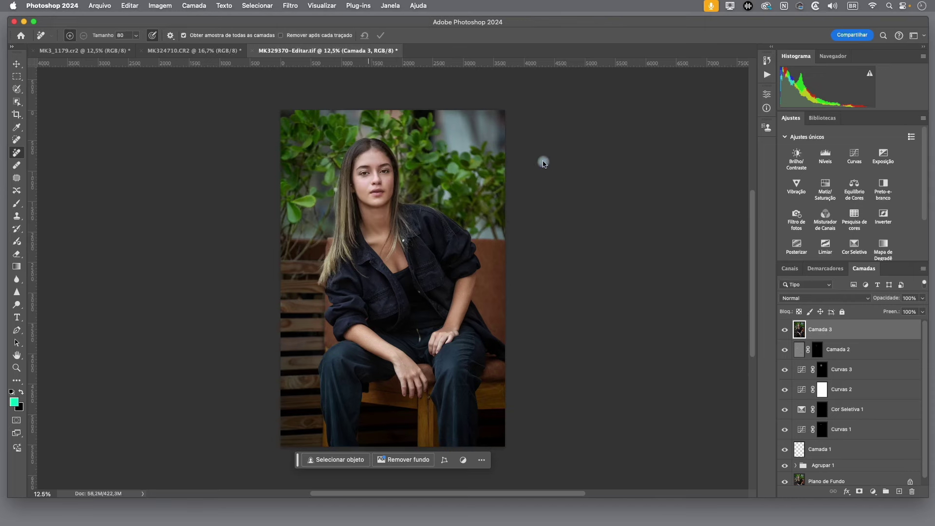
left_click_drag(735, 223, 751, 224)
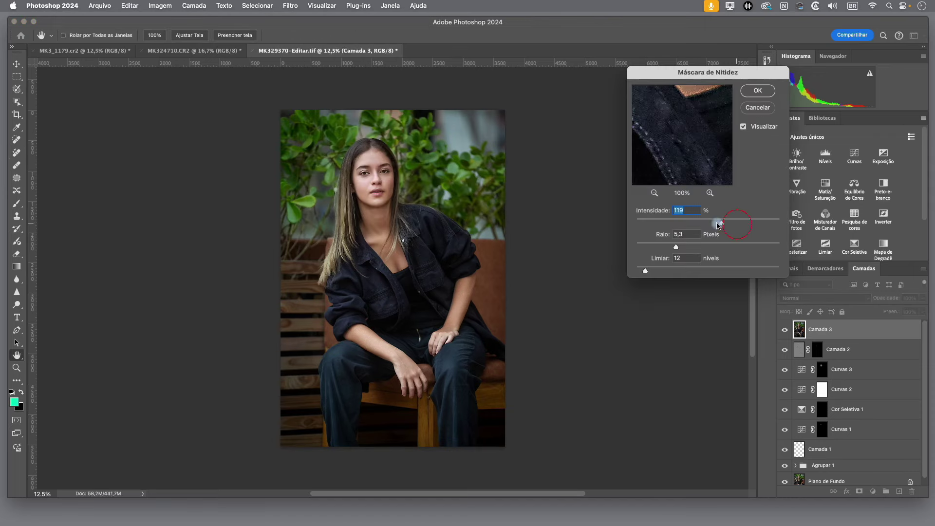
left_click(681, 247)
left_click_drag(684, 248, 689, 247)
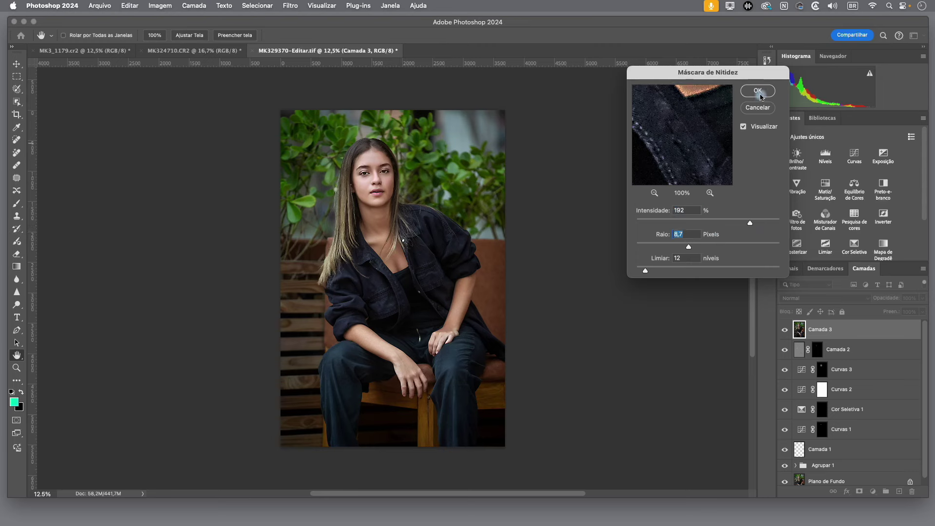
key("Return")
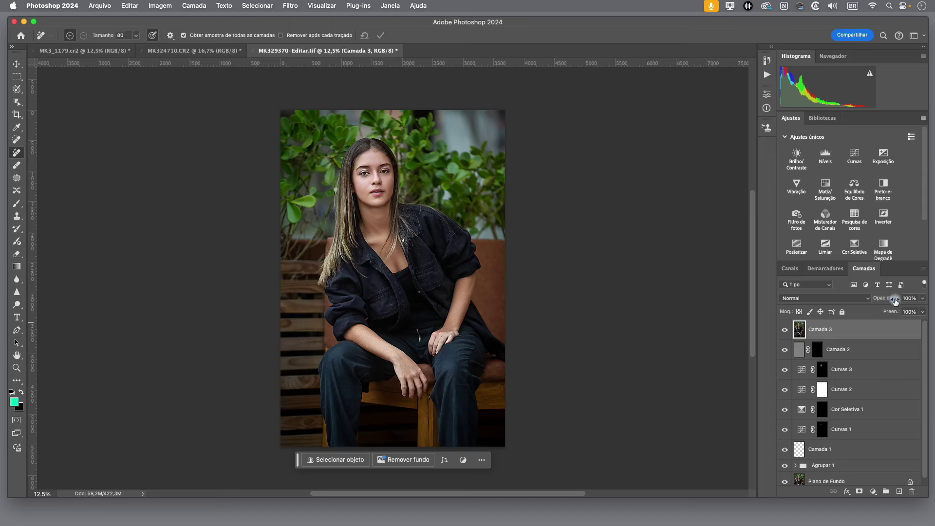
left_click_drag(895, 300, 861, 300)
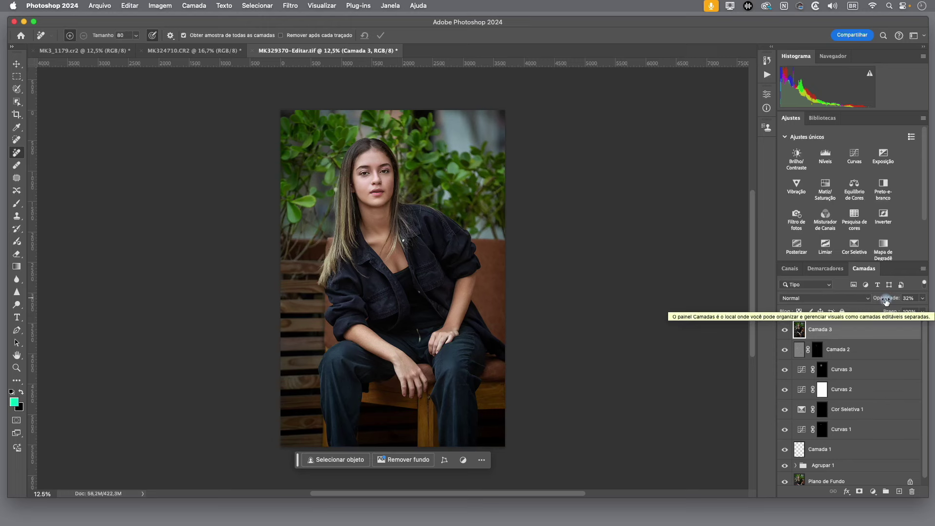
left_click_drag(885, 301, 921, 299)
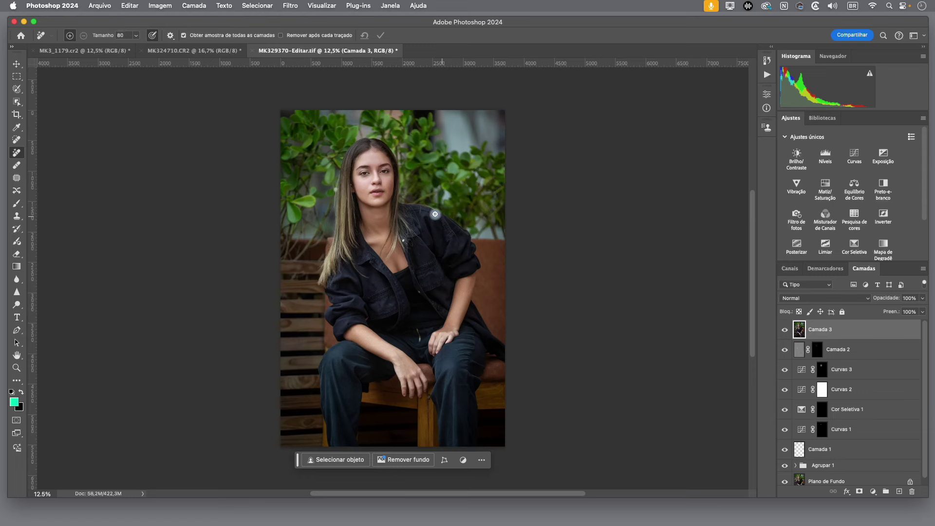
Step: Convert Camada 3 to a smart object with Filtro > Converter para Filtros Inteligentes
left_click(291, 6)
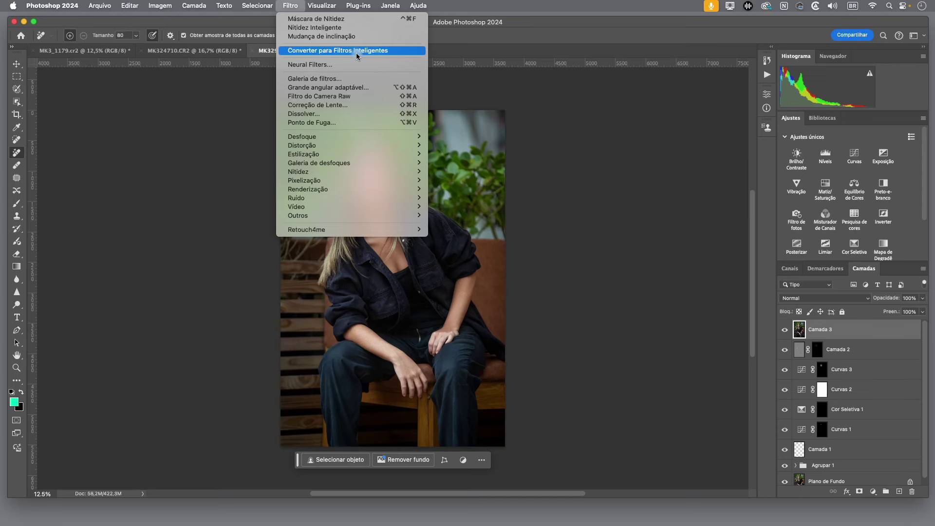
left_click(356, 53)
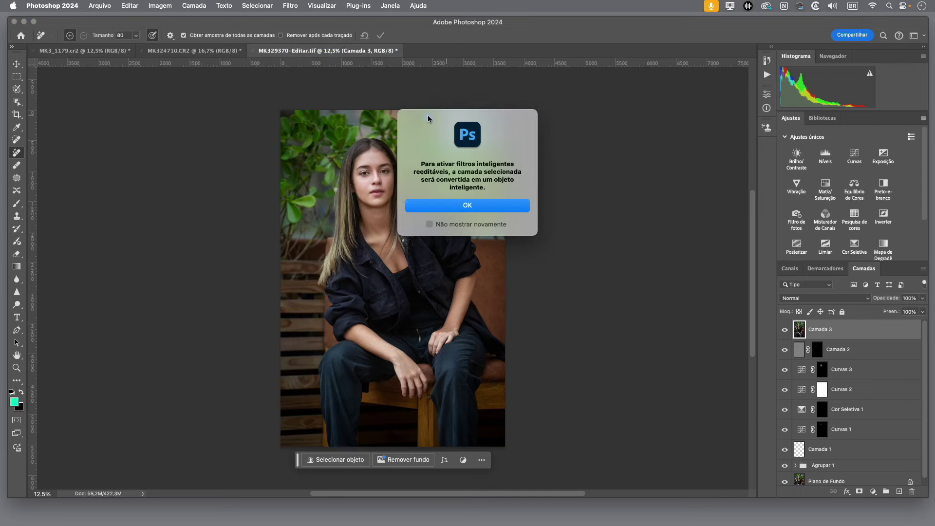
left_click(476, 207)
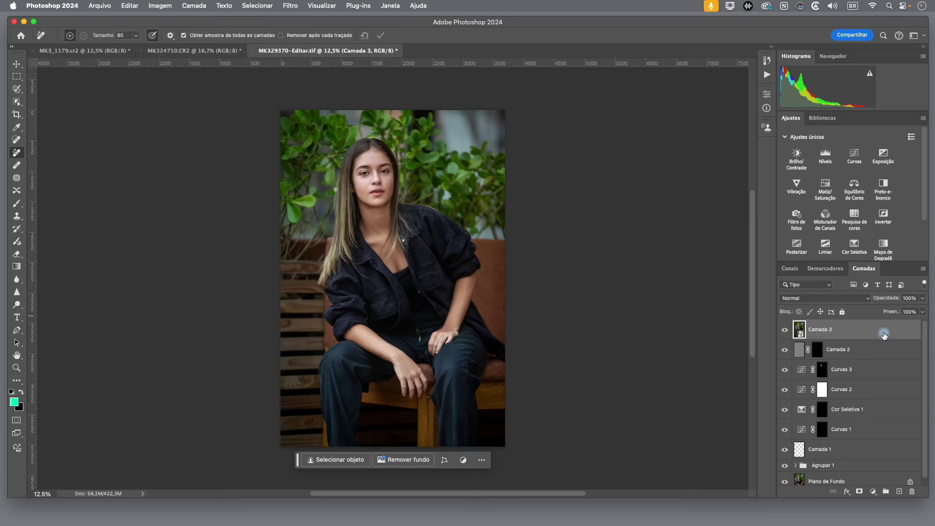
Step: Add a Máscara de Nitidez smart filter: Intensidade 201%, Raio 11,8 px, Limiar 12
left_click(298, 7)
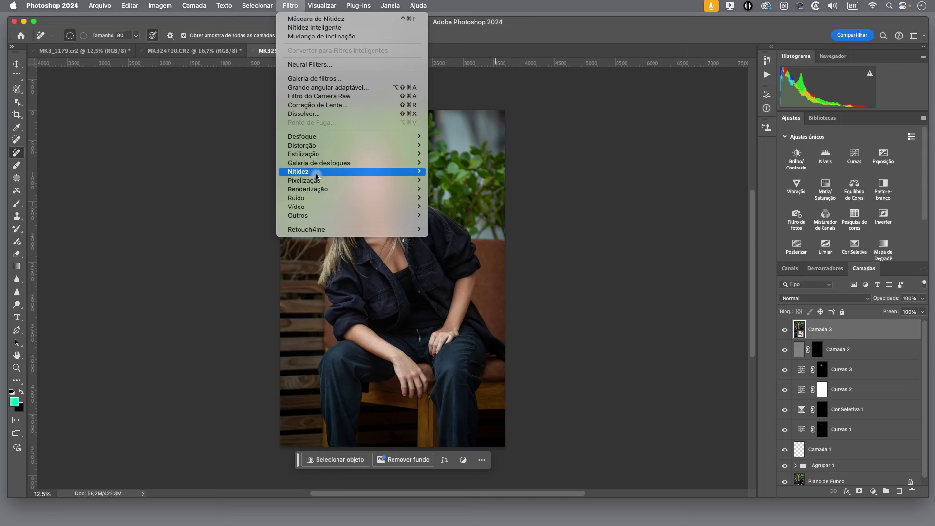
mouse_move(351, 171)
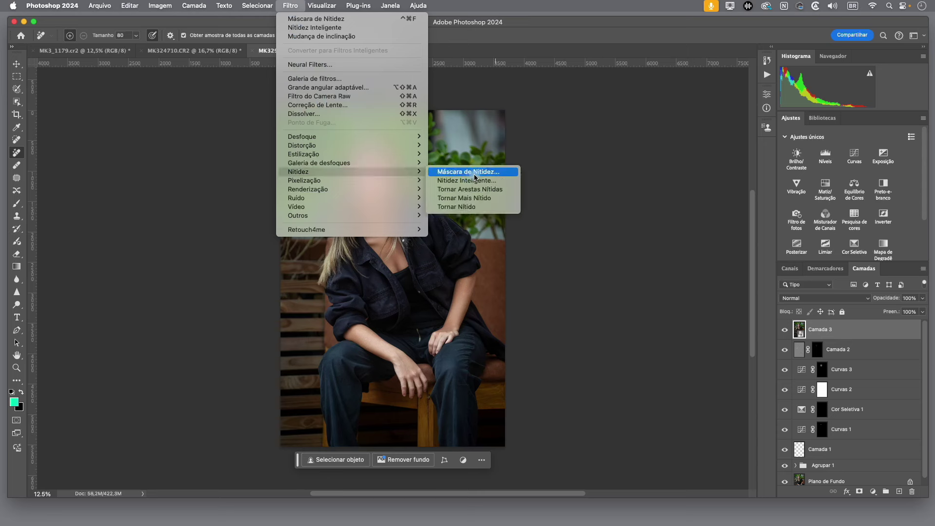
left_click(476, 176)
left_click_drag(716, 225, 754, 223)
mouse_move(689, 246)
left_mouse_down()
mouse_move(704, 247)
mouse_move(695, 246)
left_mouse_up()
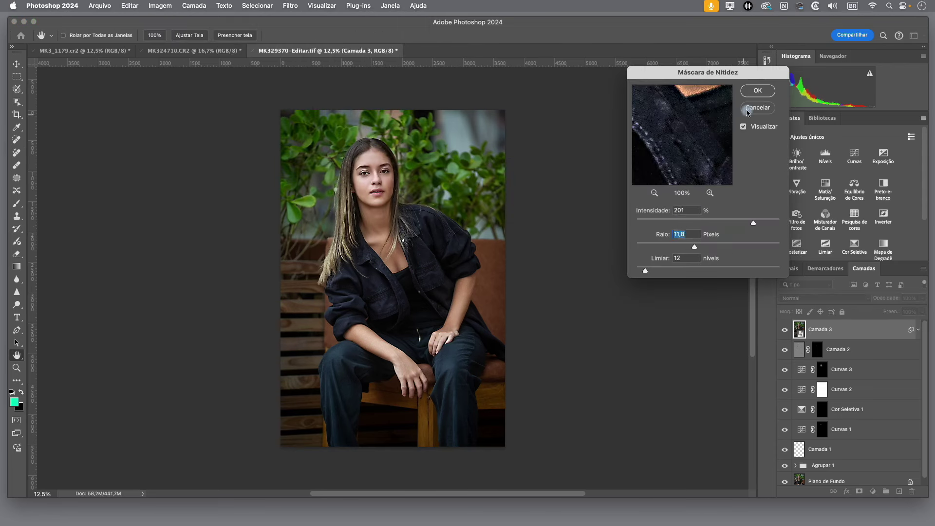
left_click(758, 91)
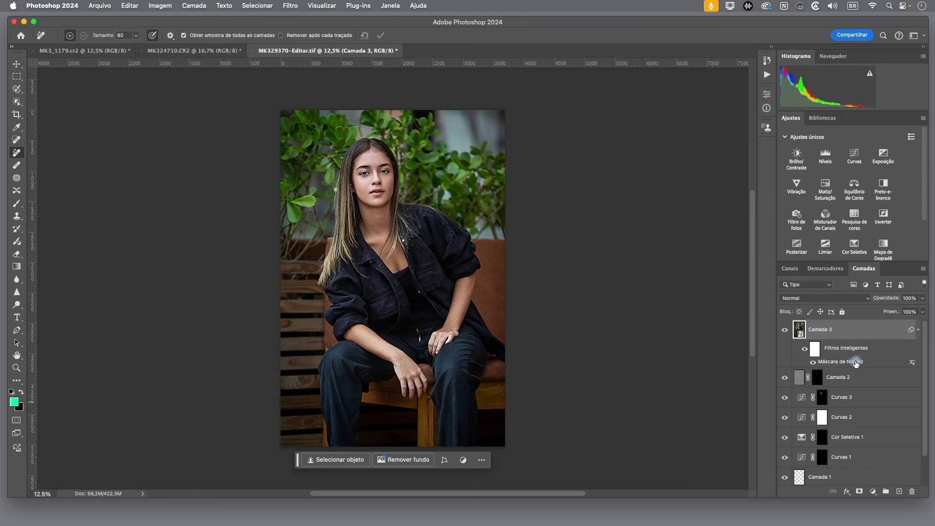
Step: Reopen the Máscara de Nitidez smart filter and lower its intensity and radius to about 2,2 px
double_click(856, 363)
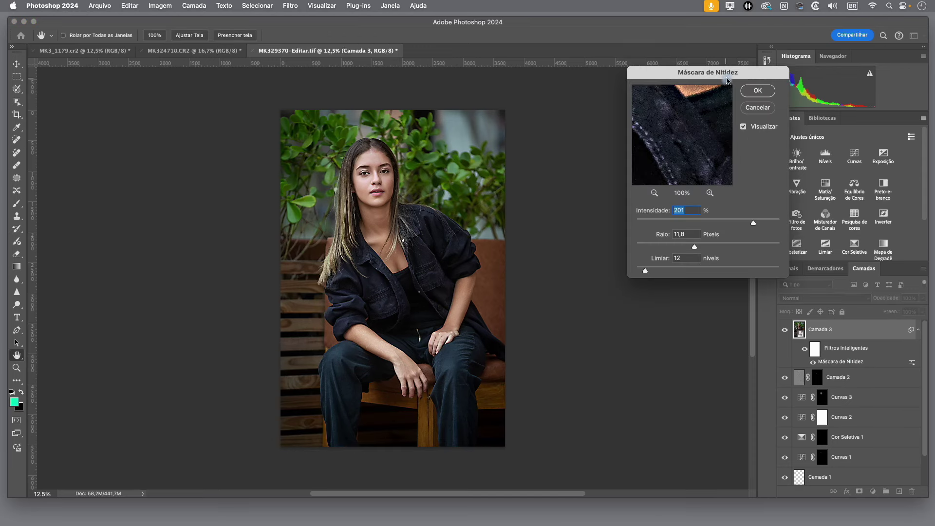
left_click_drag(732, 70, 641, 86)
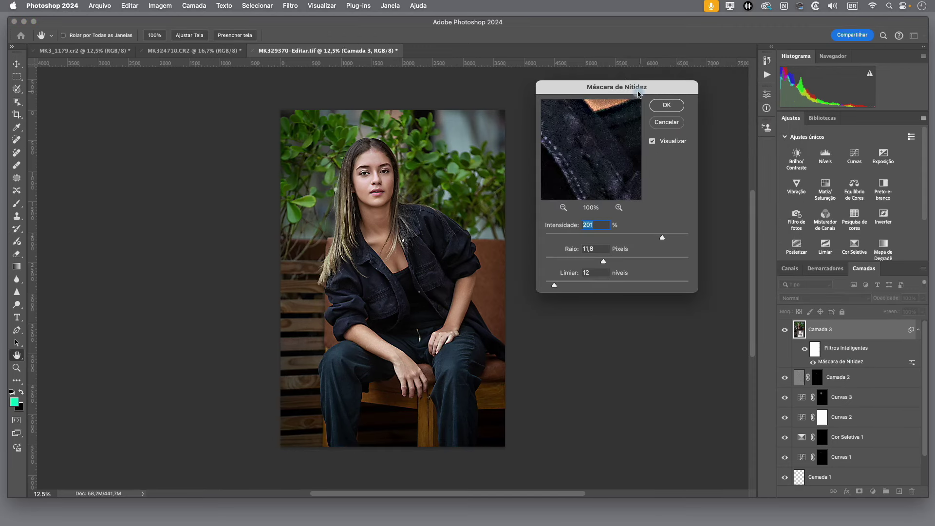
mouse_move(663, 237)
left_mouse_down()
mouse_move(613, 238)
mouse_move(564, 261)
left_mouse_up()
left_click_drag(614, 237, 629, 239)
left_click_drag(563, 261, 553, 288)
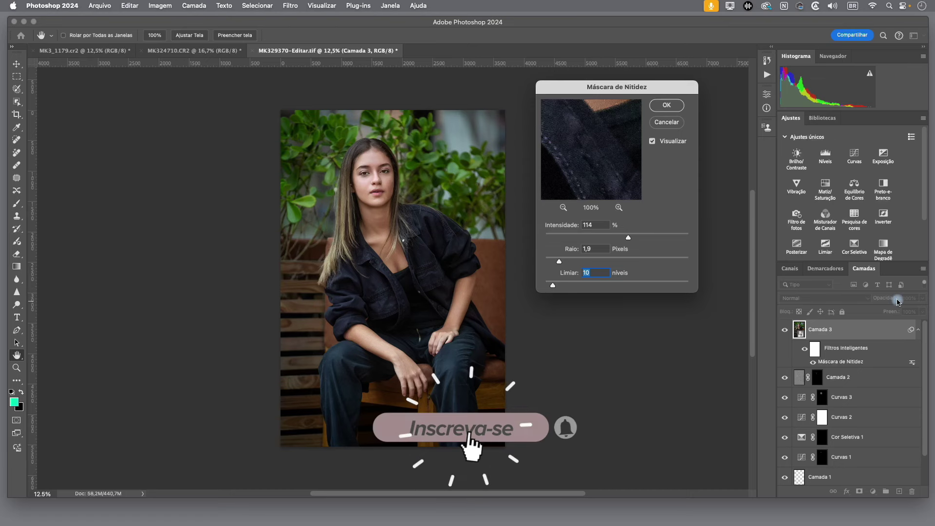
left_click_drag(559, 261, 562, 263)
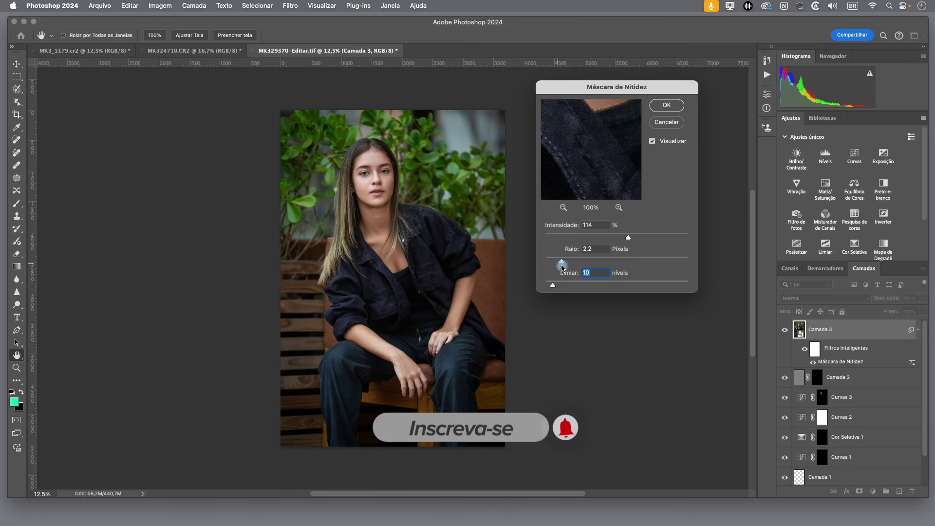
left_click_drag(628, 237, 627, 240)
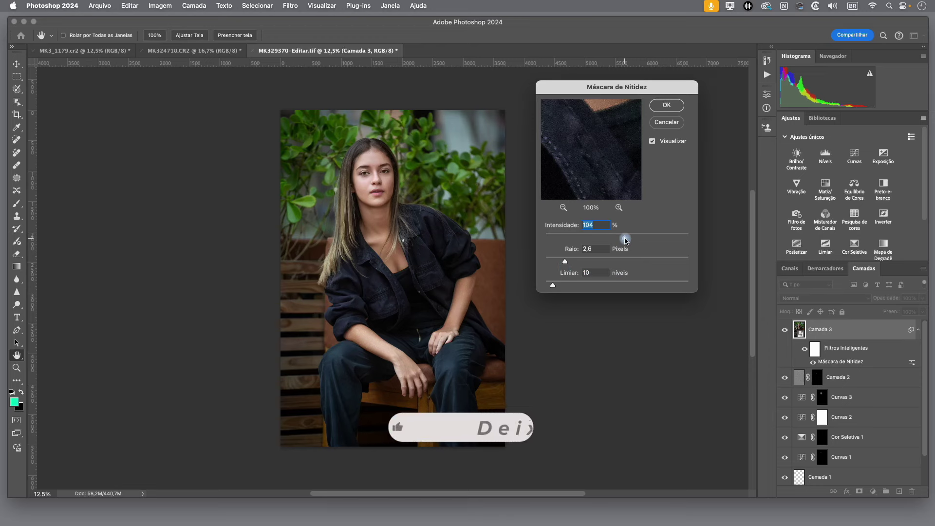
left_click(667, 106)
key("j")
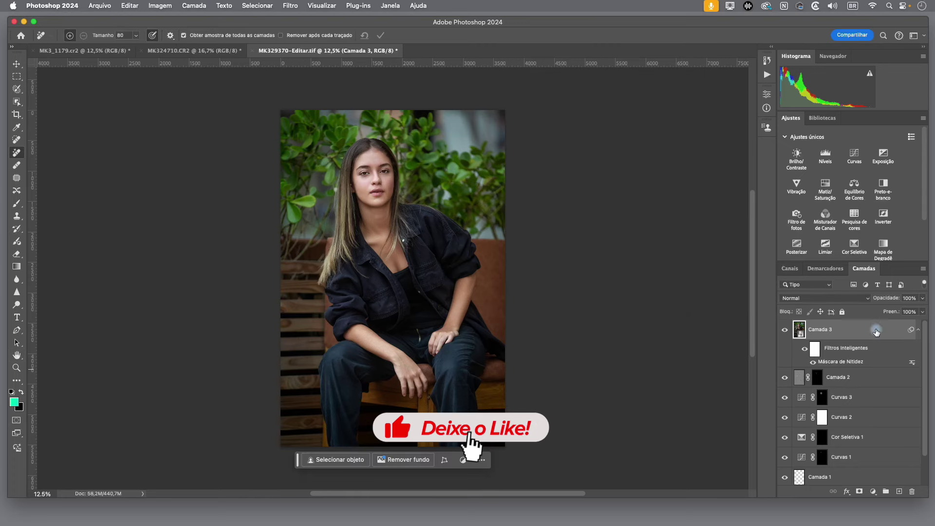
Step: Re-edit the smart filter to final values of 92% intensity and 3,2 px radius
double_click(852, 365)
left_click_drag(623, 240, 617, 238)
mouse_move(567, 263)
left_mouse_down()
mouse_move(555, 286)
mouse_move(570, 267)
left_mouse_up()
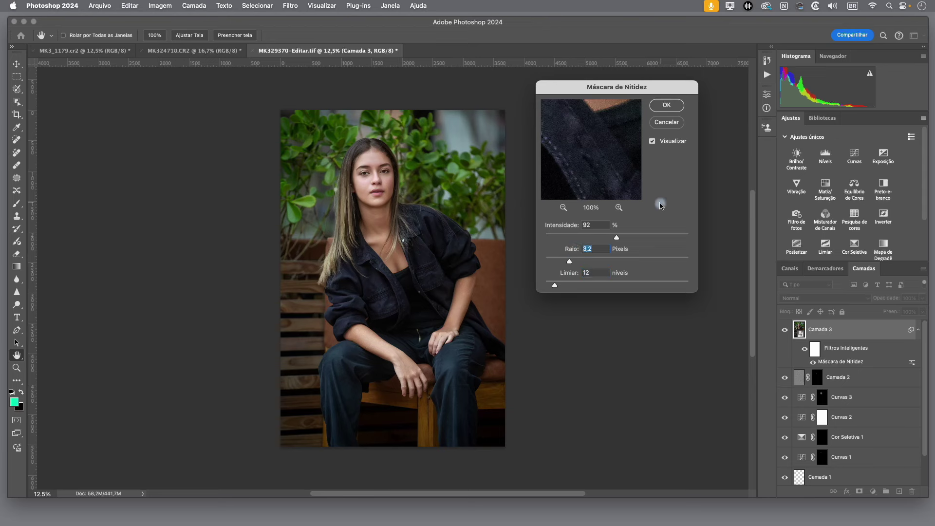
left_click(667, 105)
key("j")
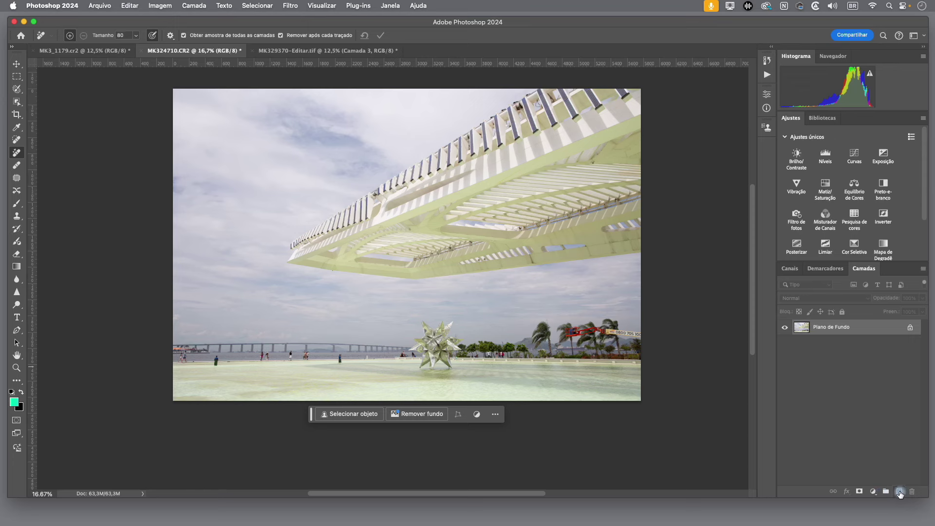
Step: Add an empty Camada 1 above Plano de Fundo and tick 'Obter amostra de todas as camadas'
left_click(900, 492)
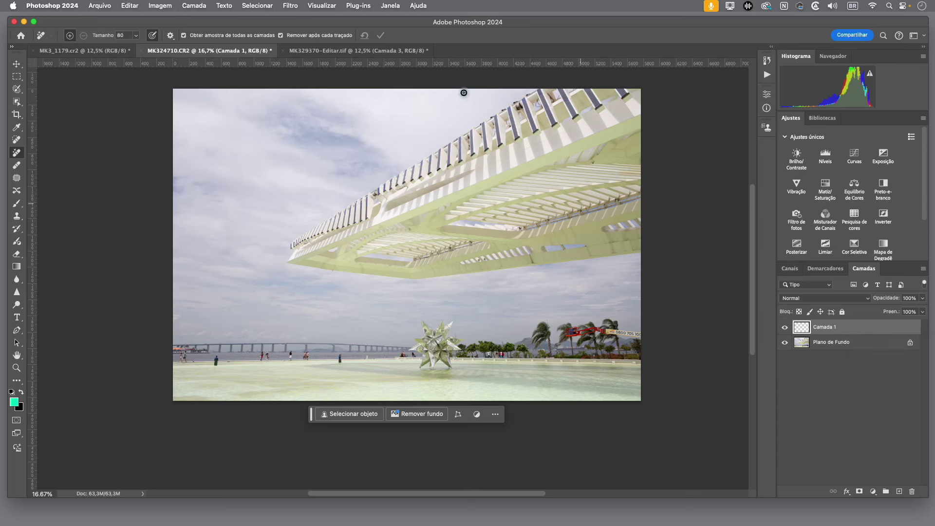
left_click(184, 36)
Step: Erase the left-shore figure, untick 'Remover após cada traçado', and mark the waterfront figures
left_click_drag(187, 352, 185, 355)
left_click_drag(186, 355, 189, 354)
left_click(281, 37)
left_click(216, 357)
left_click(216, 359)
left_click(264, 356)
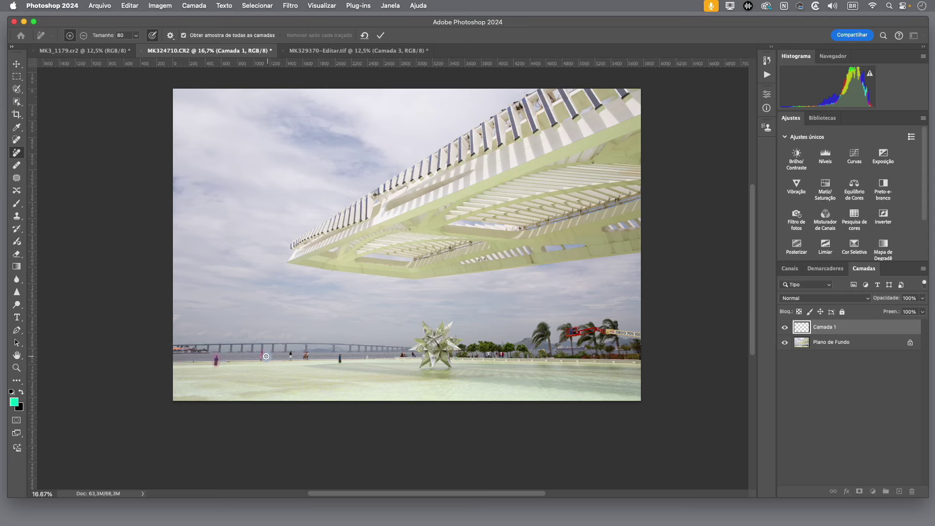
left_click(291, 355)
left_click(306, 357)
left_click(367, 355)
left_click(402, 355)
Step: Mark the people near the trees and the red crane and banner, then apply the removal
left_click_drag(502, 355, 478, 356)
mouse_move(587, 328)
left_mouse_down()
mouse_move(568, 336)
mouse_move(603, 331)
left_mouse_up()
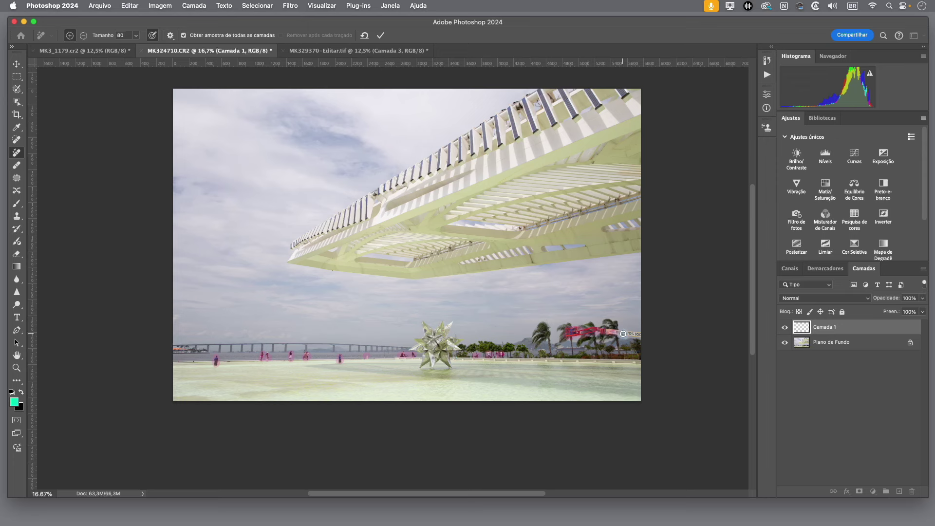
mouse_move(603, 332)
left_mouse_down()
mouse_move(614, 331)
mouse_move(566, 334)
left_mouse_up()
left_click(381, 36)
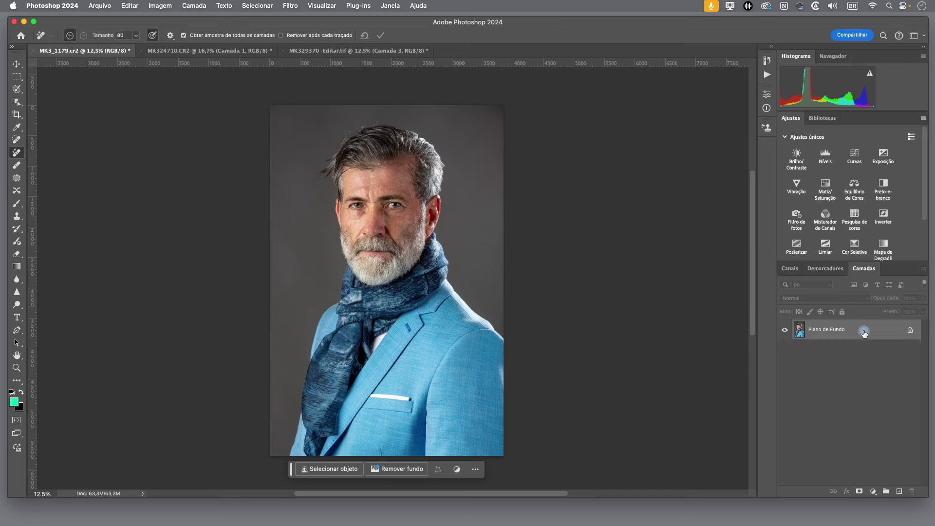
Step: Duplicate the bearded man's photo into a new Camada 1 with Cmd+J
key("super+j")
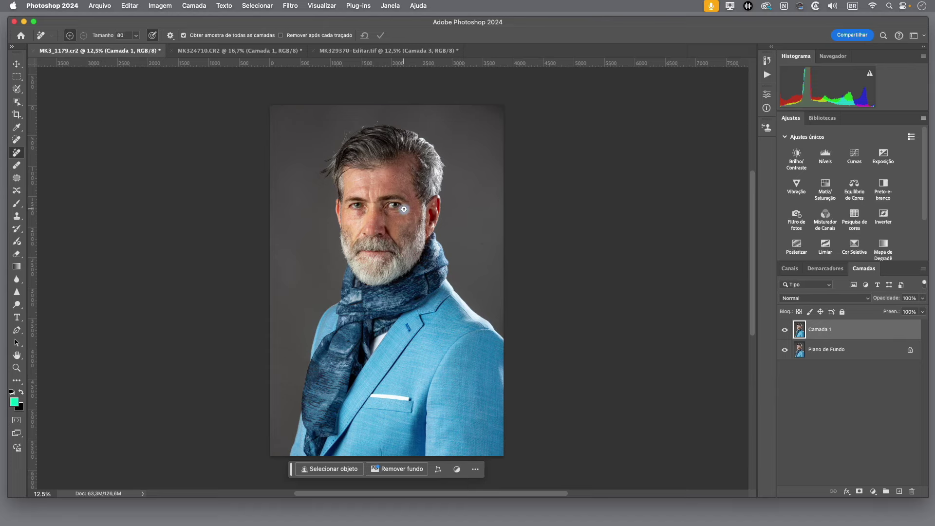
Step: Zoom in and spot-heal the lines beside the eye corner, a cheek blemish and under-eye skin
key("super+plus")
key("super+plus")
key("super+plus")
mouse_move(417, 209)
left_mouse_down()
mouse_move(351, 209)
mouse_move(379, 237)
left_mouse_up()
left_click(17, 141)
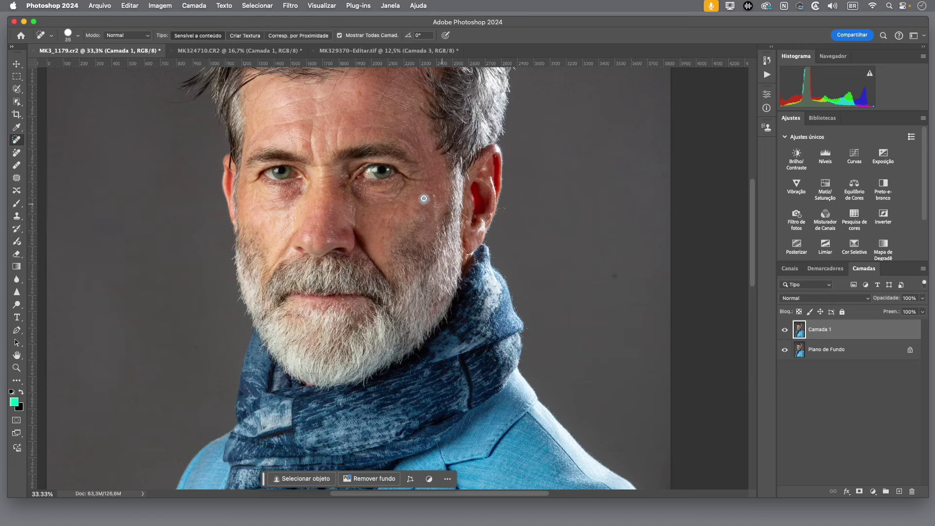
left_click_drag(400, 174, 431, 184)
left_click(415, 201)
left_click_drag(413, 206, 411, 184)
left_click(131, 6)
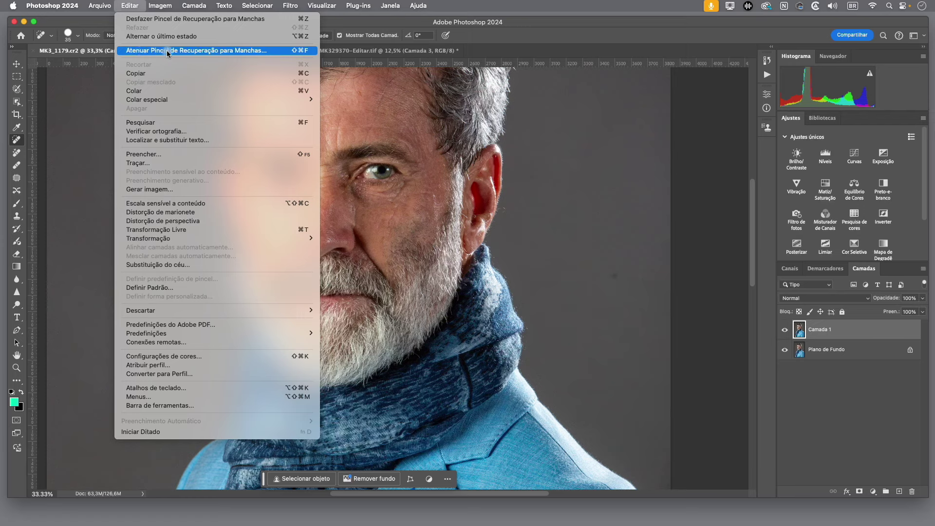
Step: Open Atenuar for the spot-healing, move the dialog off the face and adjust Opacidade
left_click(230, 50)
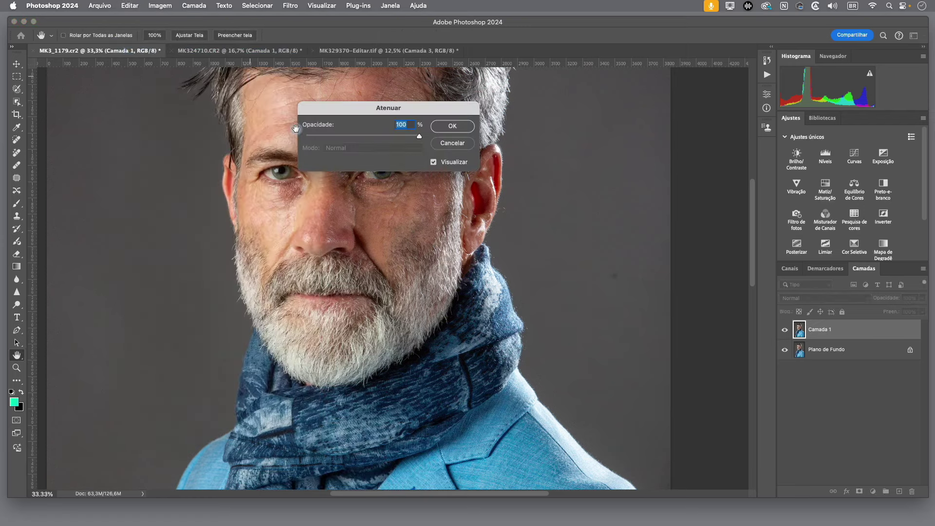
left_click_drag(414, 114, 598, 97)
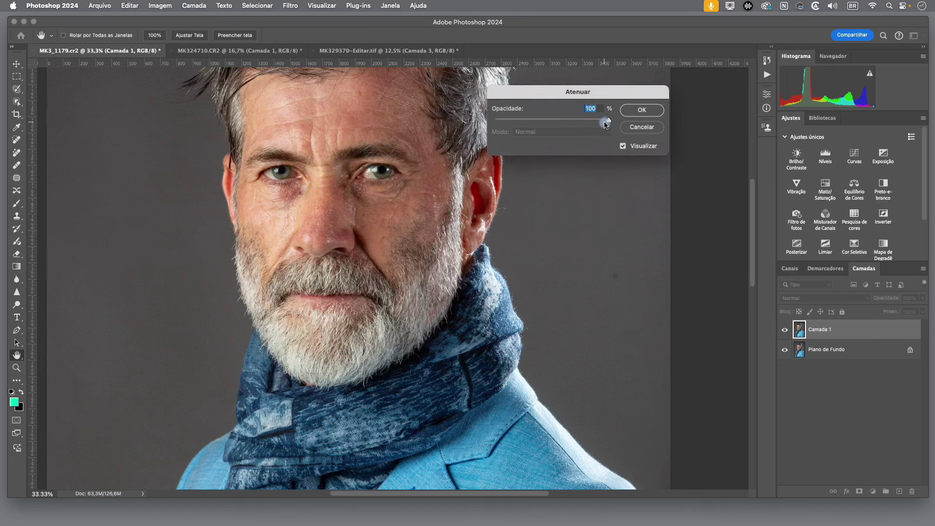
left_click_drag(609, 120, 565, 125)
left_click_drag(565, 126, 569, 125)
mouse_move(569, 124)
left_mouse_down()
mouse_move(604, 128)
mouse_move(548, 125)
mouse_move(581, 124)
left_mouse_up()
Step: Commit the 75% Atenuar fade on the under-eye spot-healing
left_click(646, 113)
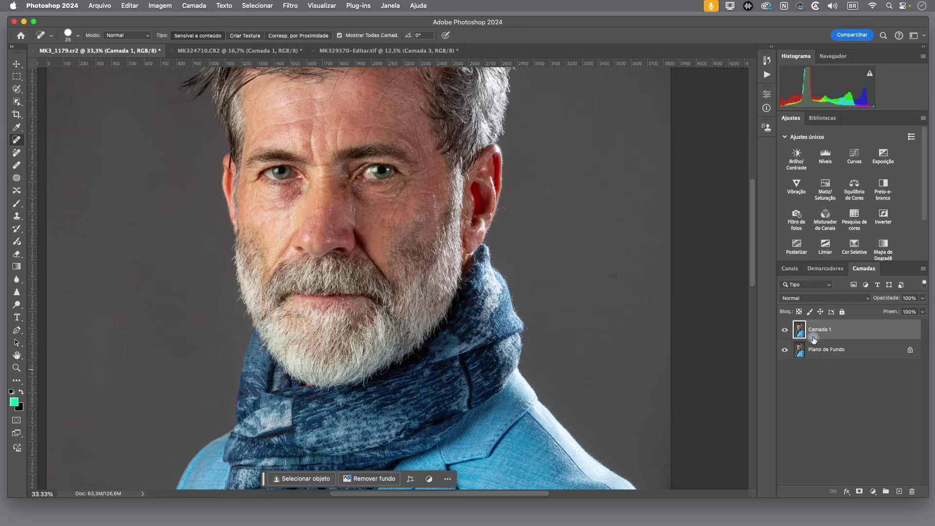
Step: Fade the latest spot-healing stroke's opacity through Edit > Fade and confirm
left_click(131, 5)
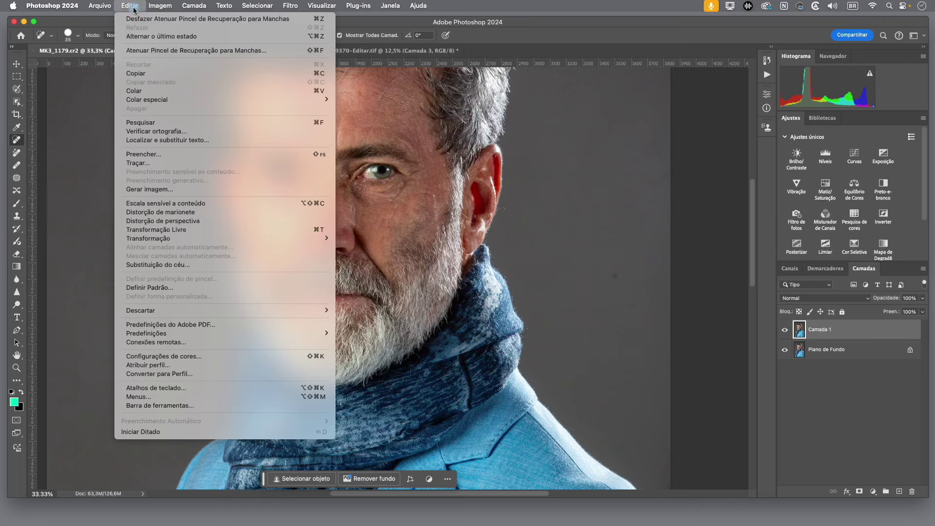
left_click(213, 51)
mouse_move(584, 124)
left_mouse_down()
mouse_move(541, 125)
mouse_move(588, 129)
mouse_move(577, 126)
left_mouse_up()
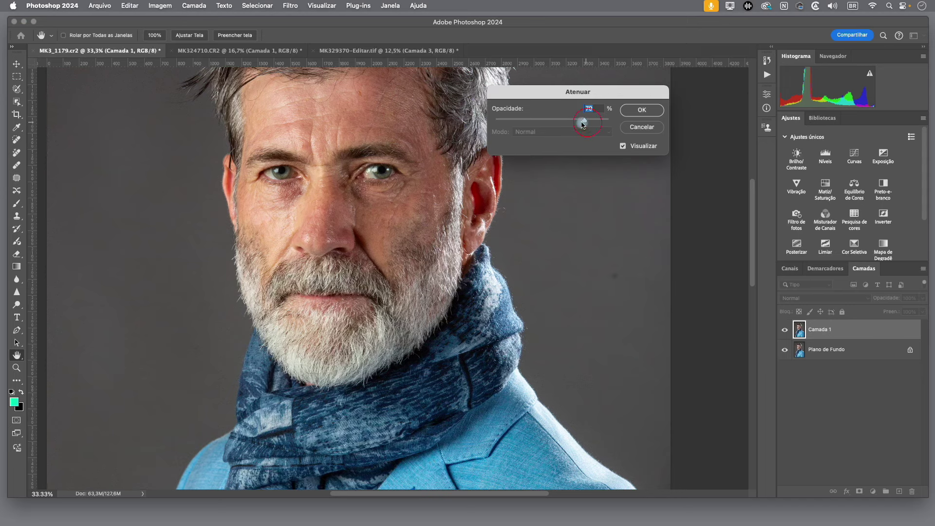
left_click(642, 110)
Step: Heal the wrinkles under the man's left eye and fade that stroke to 85%
key("j")
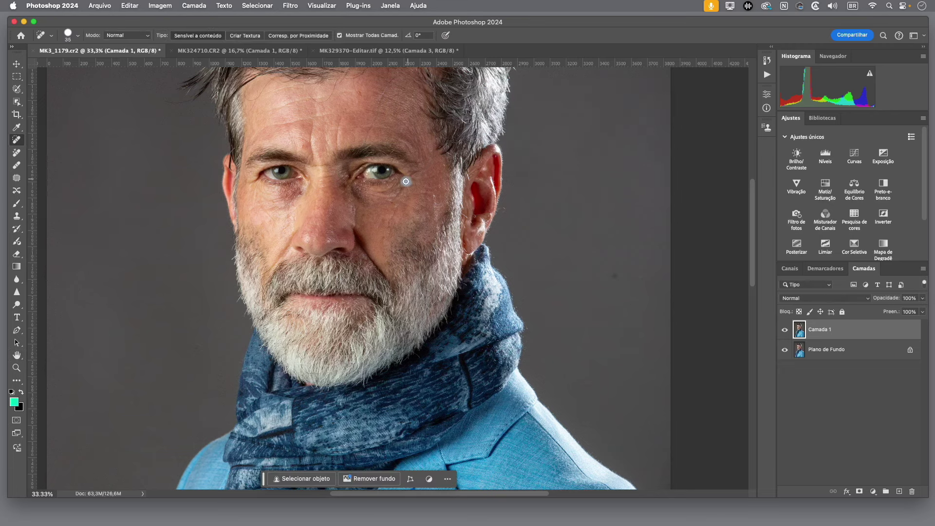
mouse_move(405, 181)
left_mouse_down()
mouse_move(388, 199)
mouse_move(407, 180)
left_mouse_up()
left_click(132, 5)
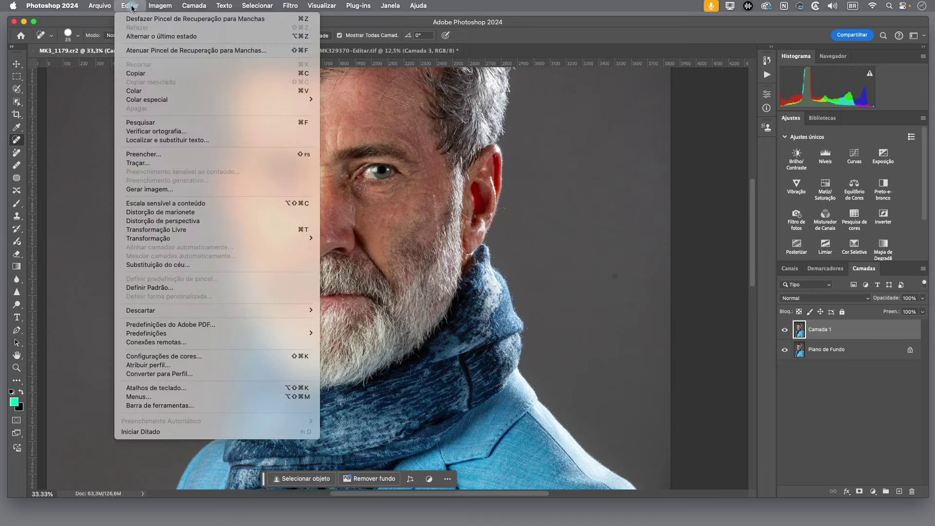
left_click(160, 51)
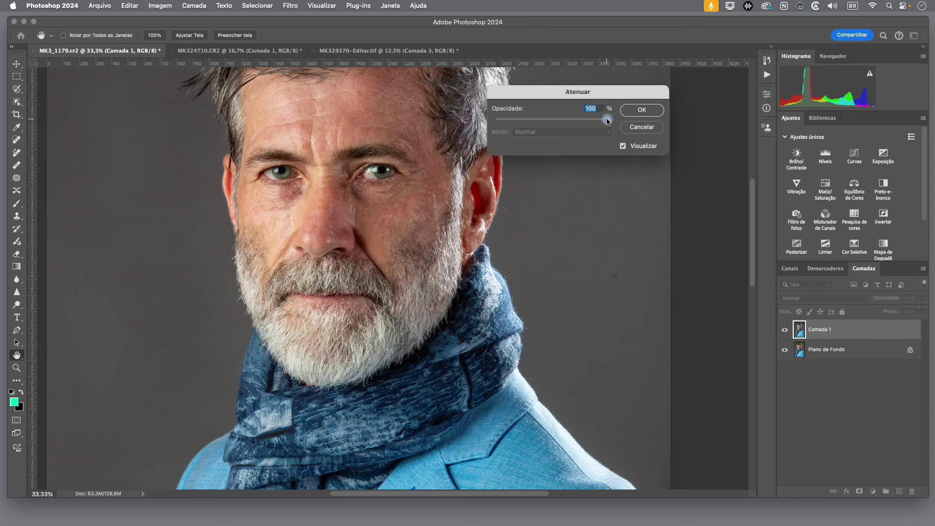
left_click_drag(609, 120, 576, 125)
left_click(642, 109)
Step: Heal another blemish under the right-side eye and fade it to 74%
left_click_drag(394, 186, 380, 194)
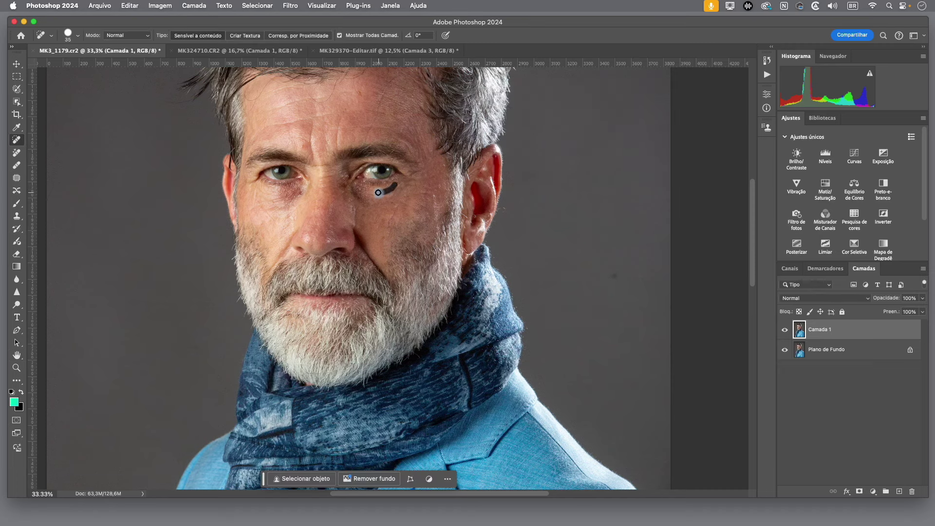
left_click(137, 6)
left_click(160, 53)
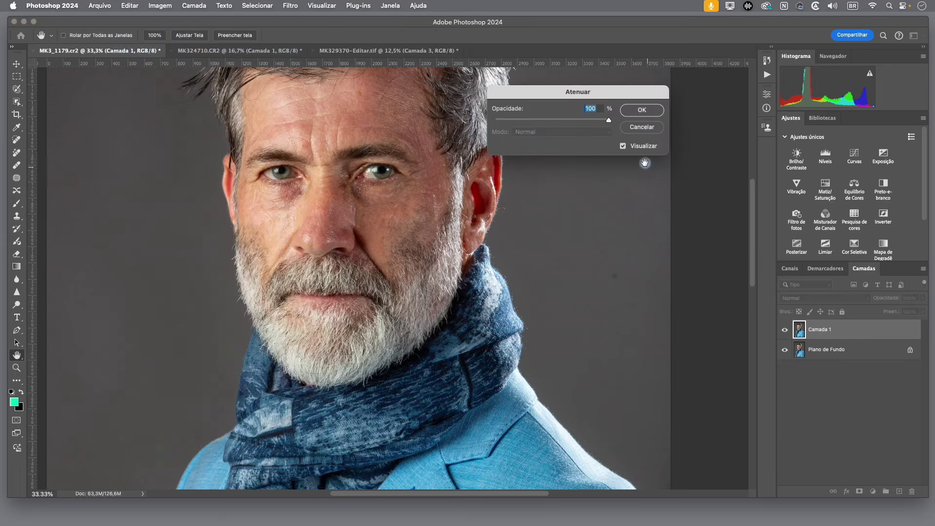
left_click_drag(609, 121, 581, 123)
left_click(638, 111)
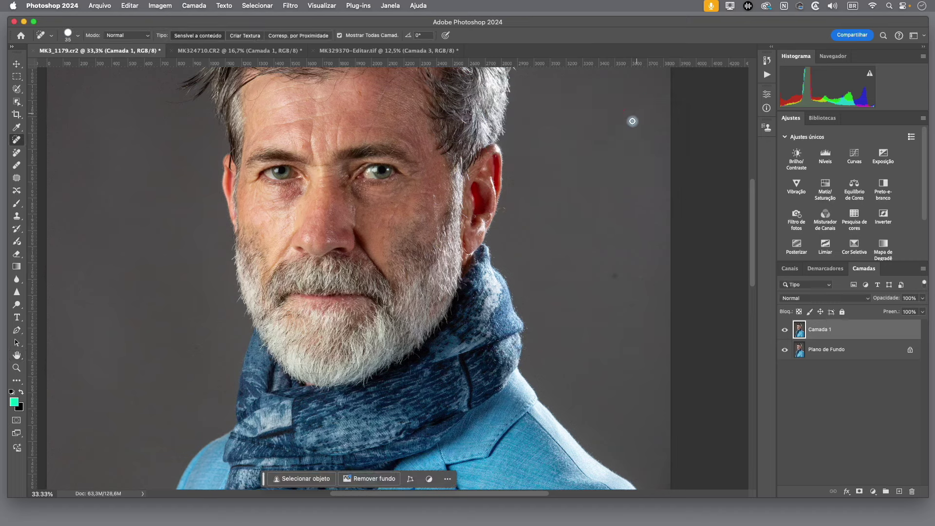
left_click(18, 179)
Step: Patch the dark area under the right-side eye, fade the patch to 71%, and deselect
mouse_move(350, 184)
left_mouse_down()
mouse_move(356, 202)
mouse_move(368, 191)
left_mouse_up()
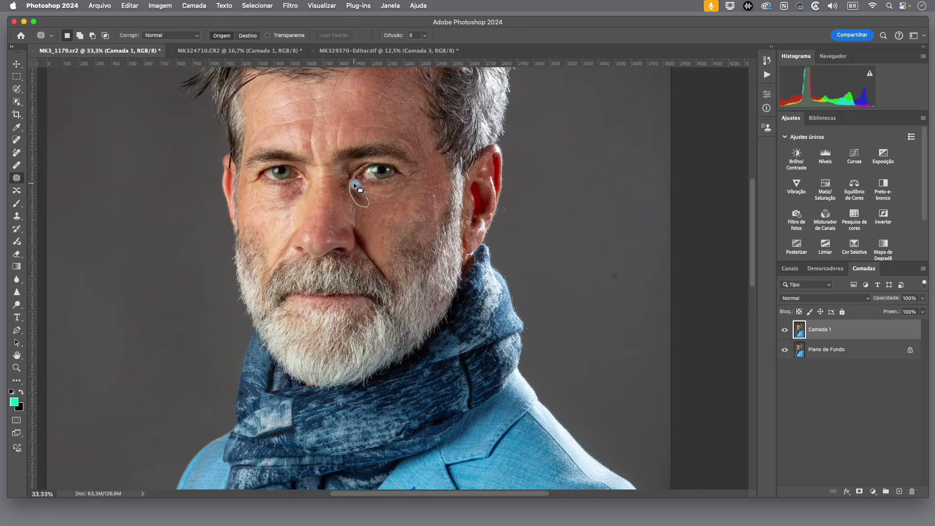
mouse_move(365, 190)
left_mouse_down()
mouse_move(351, 185)
mouse_move(371, 227)
left_mouse_up()
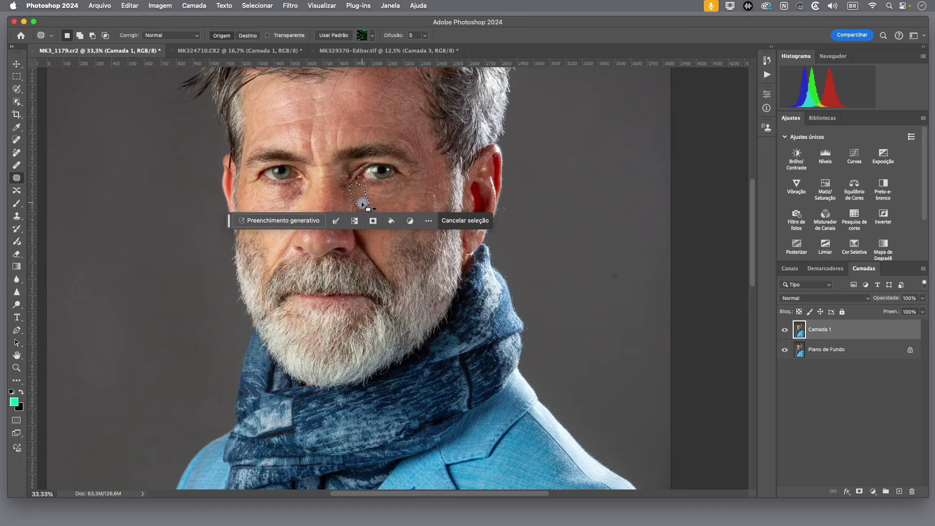
left_click(130, 10)
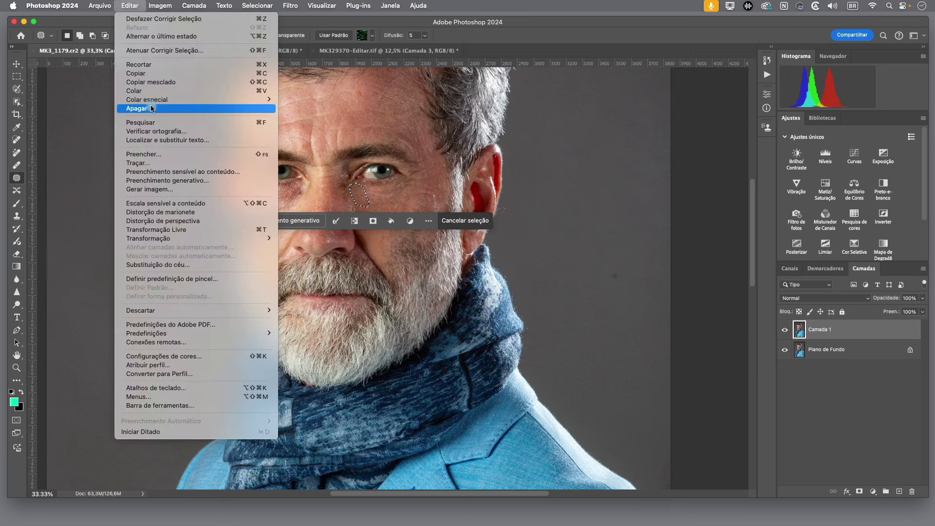
left_click(180, 51)
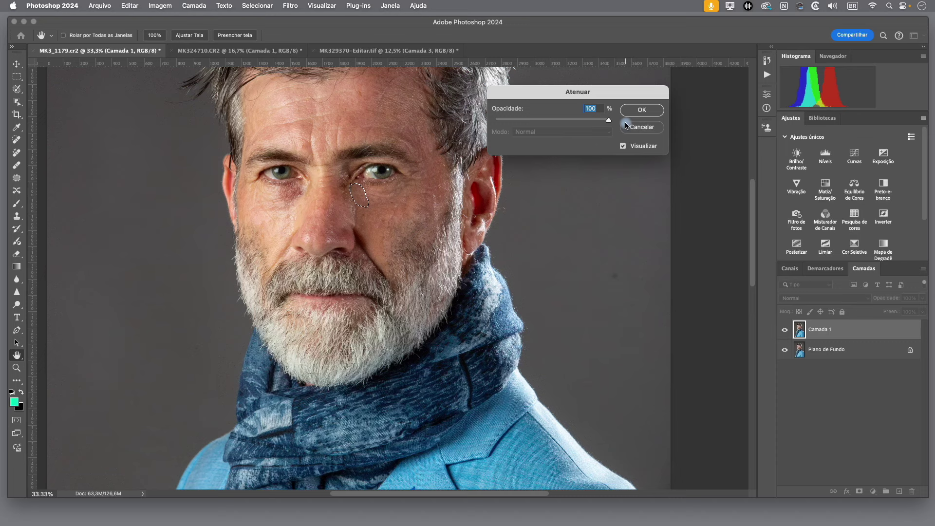
left_click_drag(610, 123, 582, 124)
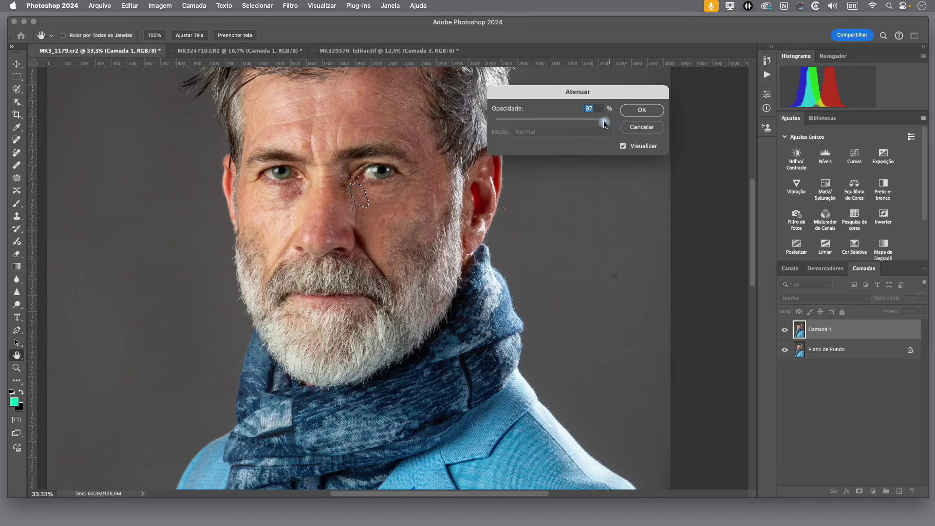
left_click(576, 123)
left_click(642, 109)
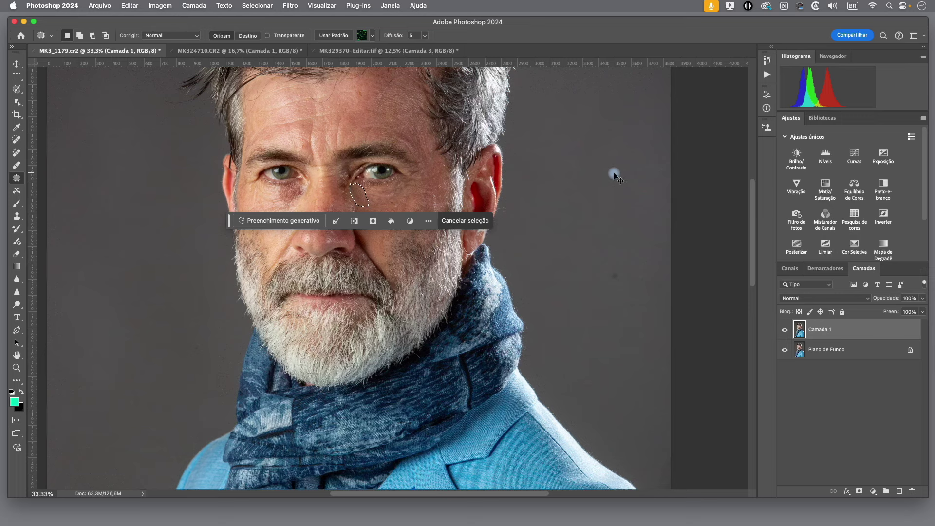
key("cmd+d")
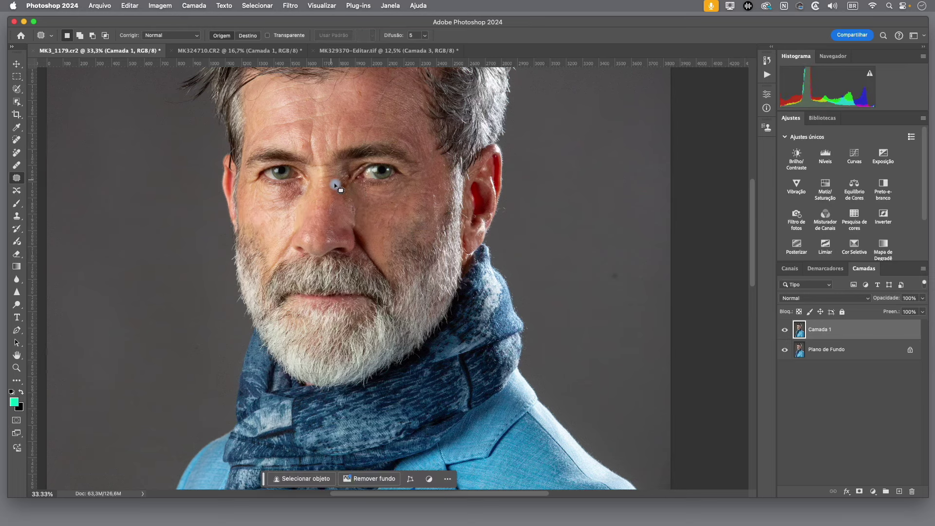
Step: Patch a small spot near the eye's inner corner, fade it partially, then deselect
mouse_move(338, 189)
left_mouse_down()
mouse_move(342, 183)
mouse_move(339, 191)
mouse_move(365, 215)
left_mouse_up()
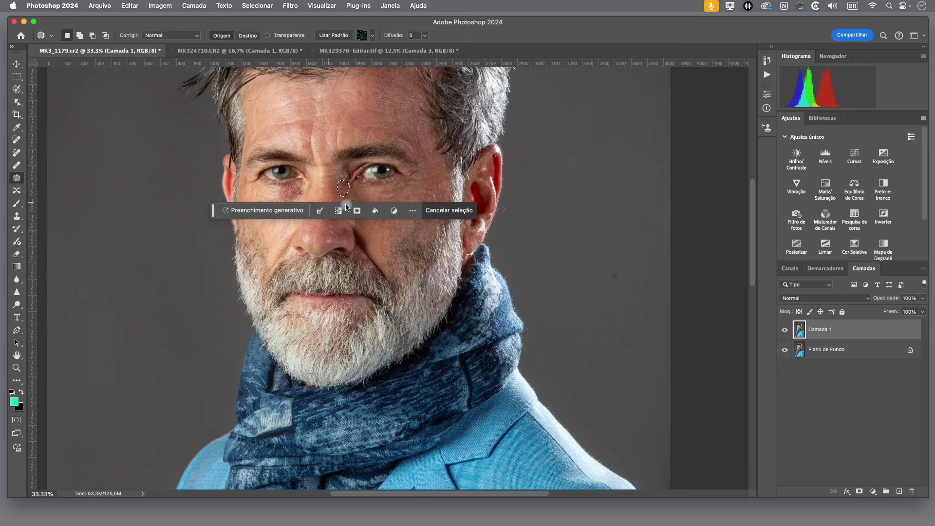
left_click(125, 7)
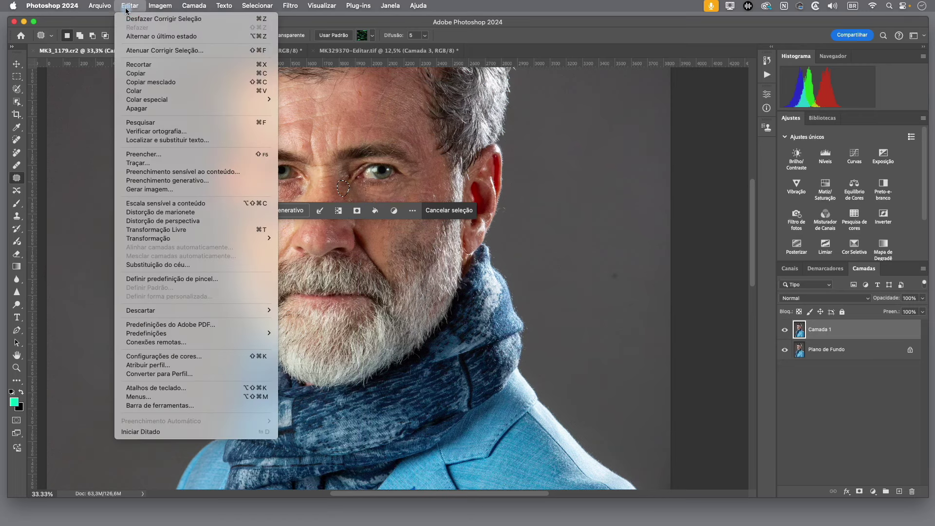
left_click(146, 53)
left_click_drag(609, 120, 572, 122)
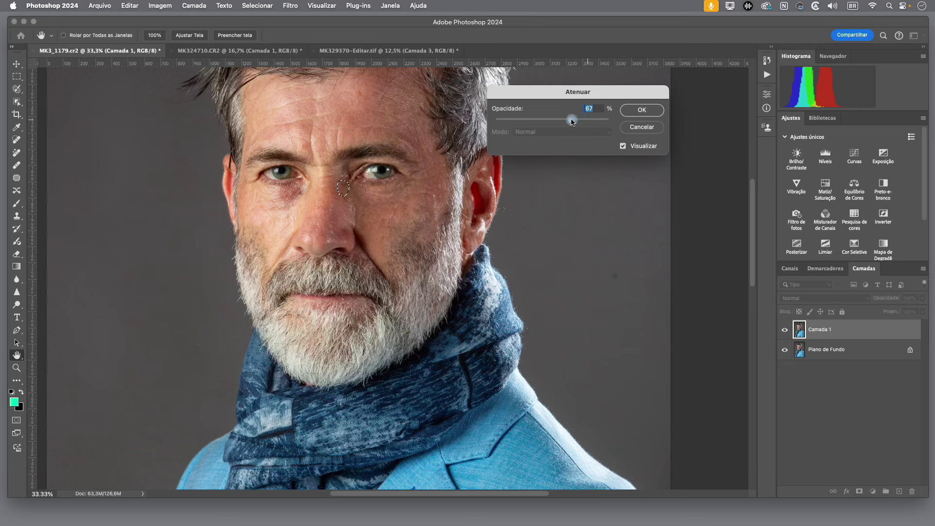
left_click(643, 112)
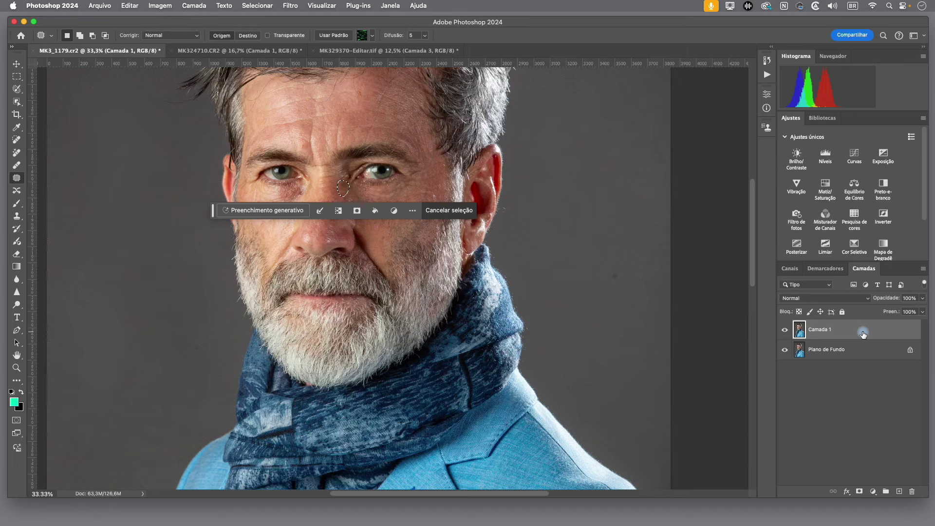
left_click(449, 210)
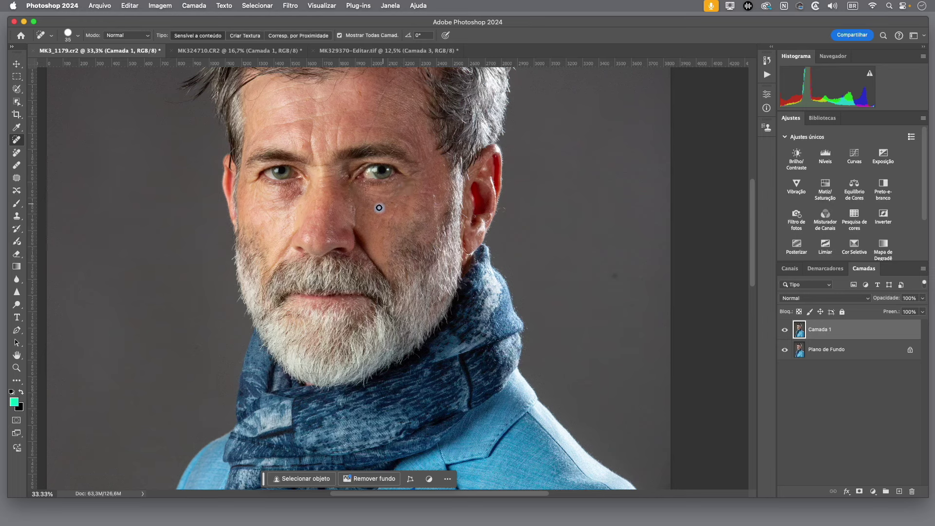
Step: Heal the blemish by the eye's outer corner at 82% fade, then toggle Camada 1 to compare
left_click_drag(413, 174, 423, 170)
left_click(136, 5)
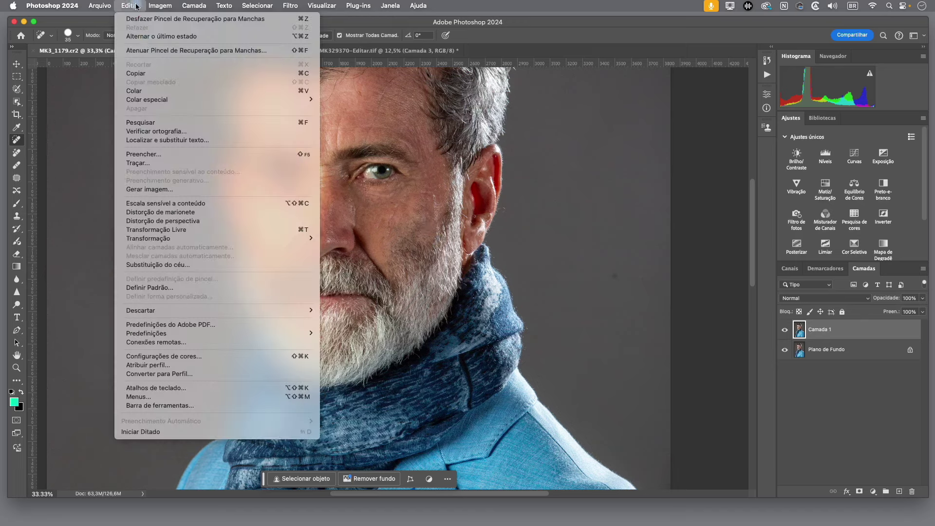
left_click(147, 51)
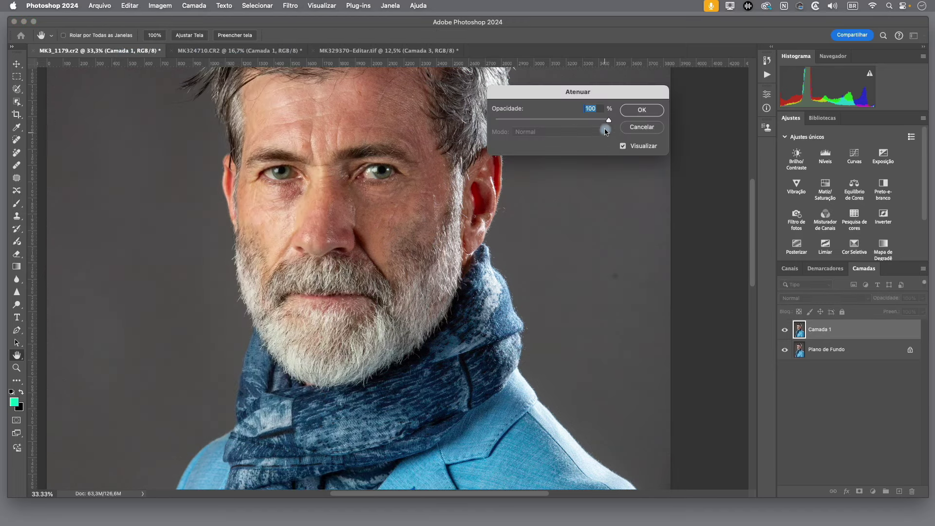
left_click_drag(609, 125, 567, 125)
left_click(632, 115)
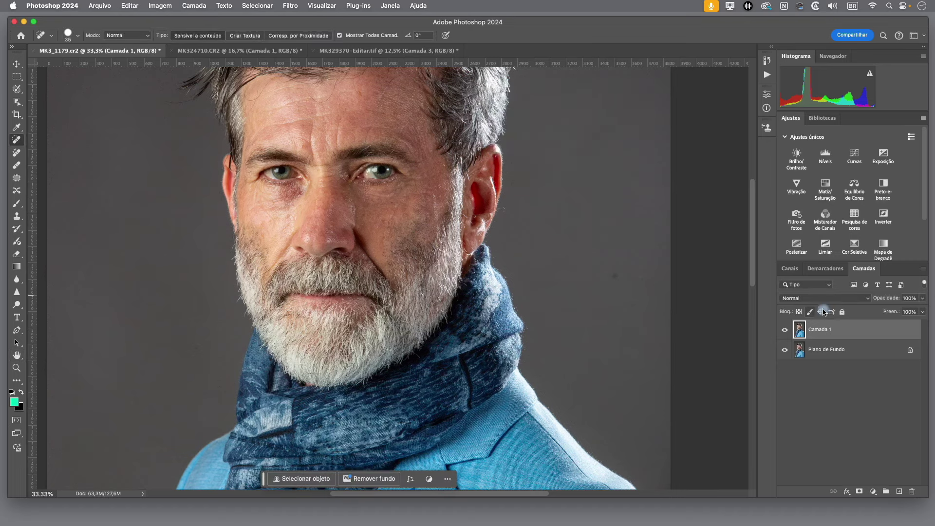
left_click(786, 332)
left_click(786, 332)
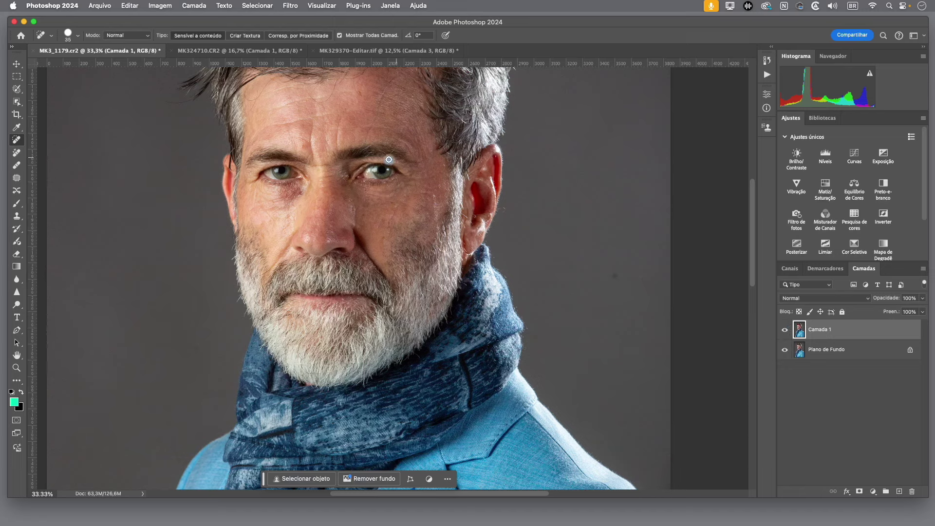